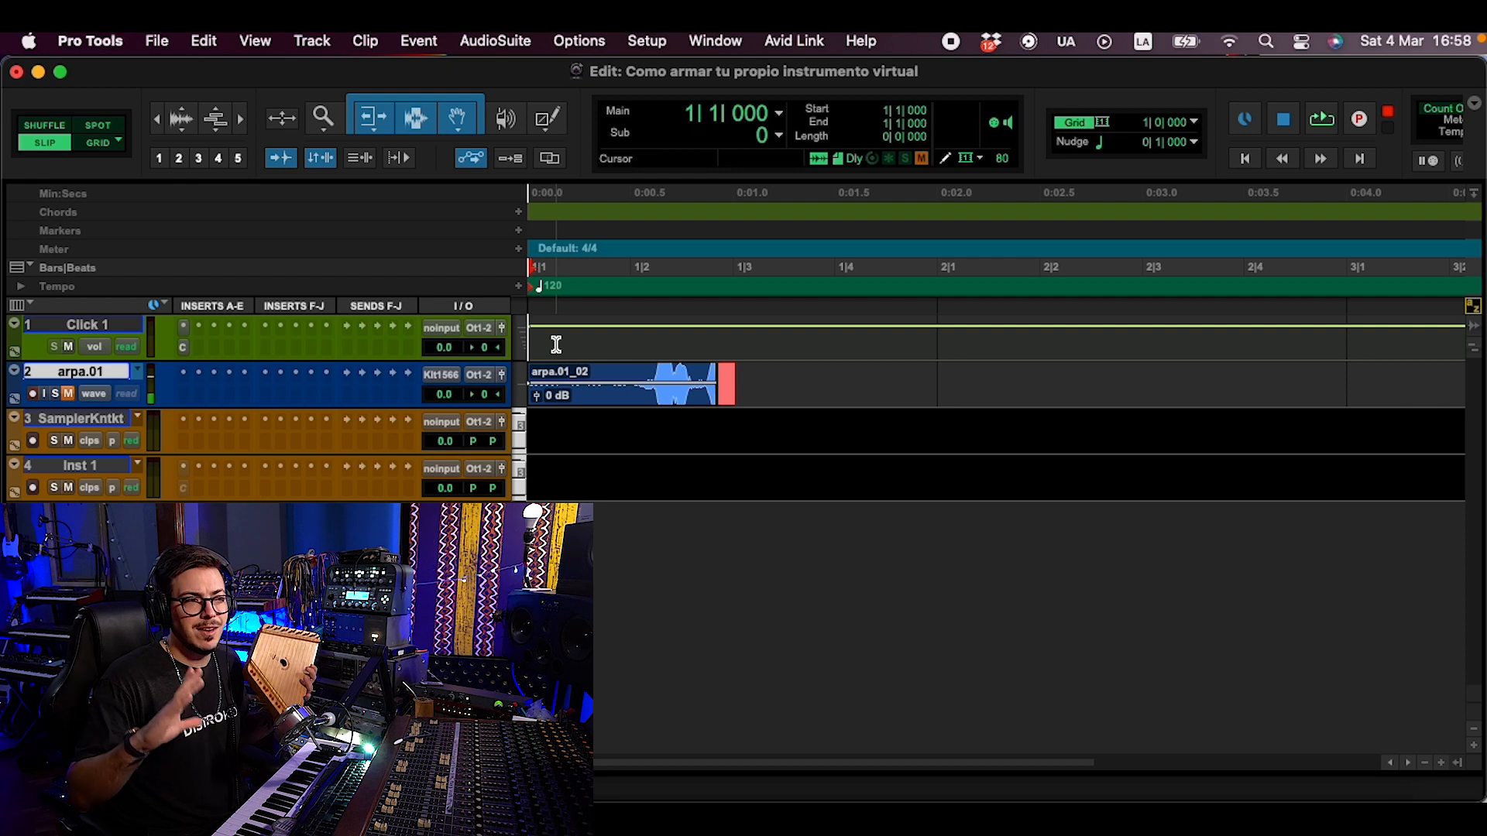
- Record a harp sample onto the arpa.01 audio track
key(super+space)
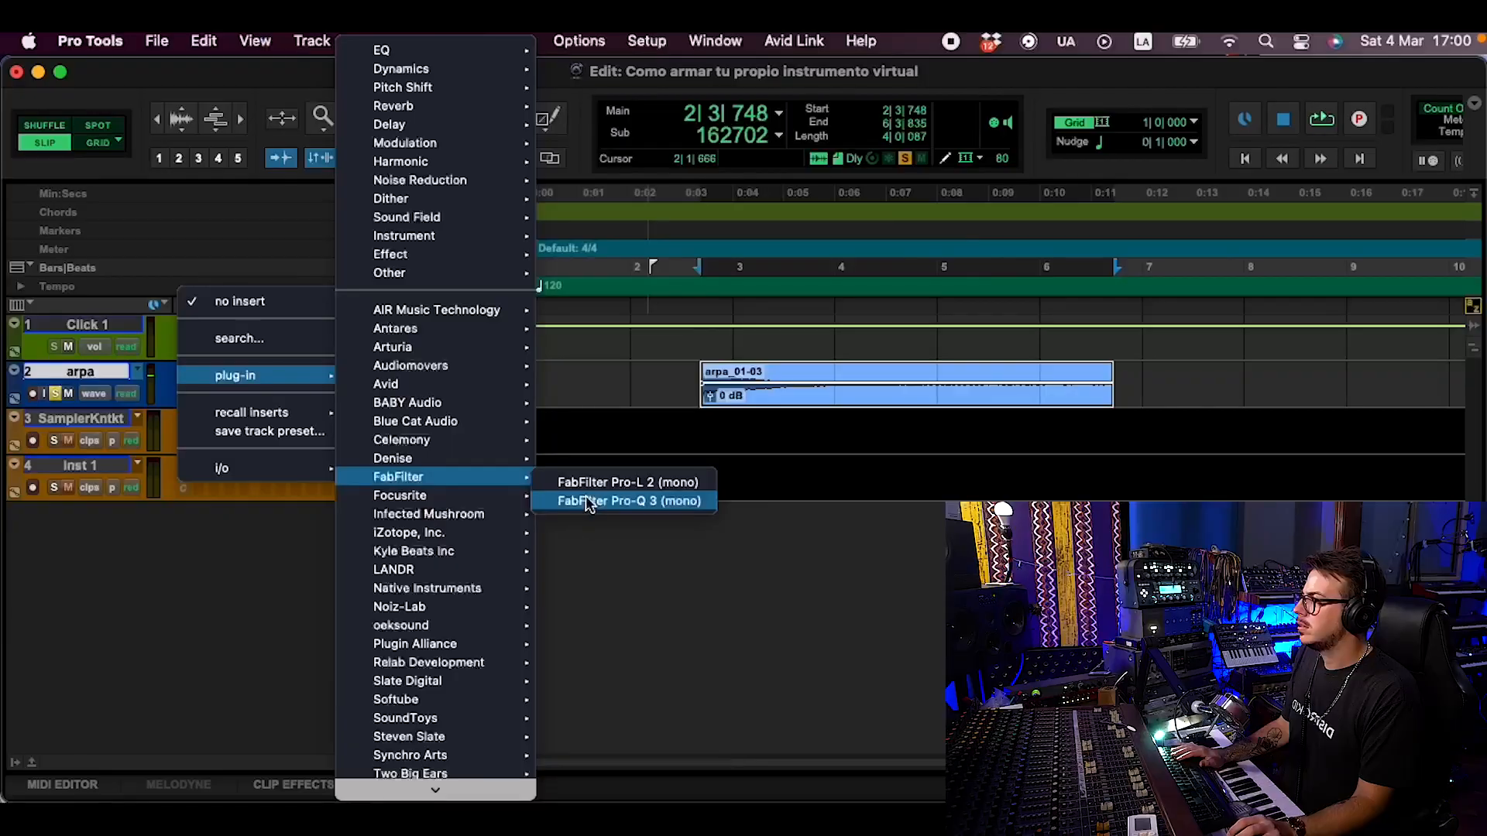
- Insert FabFilter Pro-Q 3 (mono) on the arpa track and shape a 12 dB/oct low cut at 341.58 Hz while auditioning
click(585, 495)
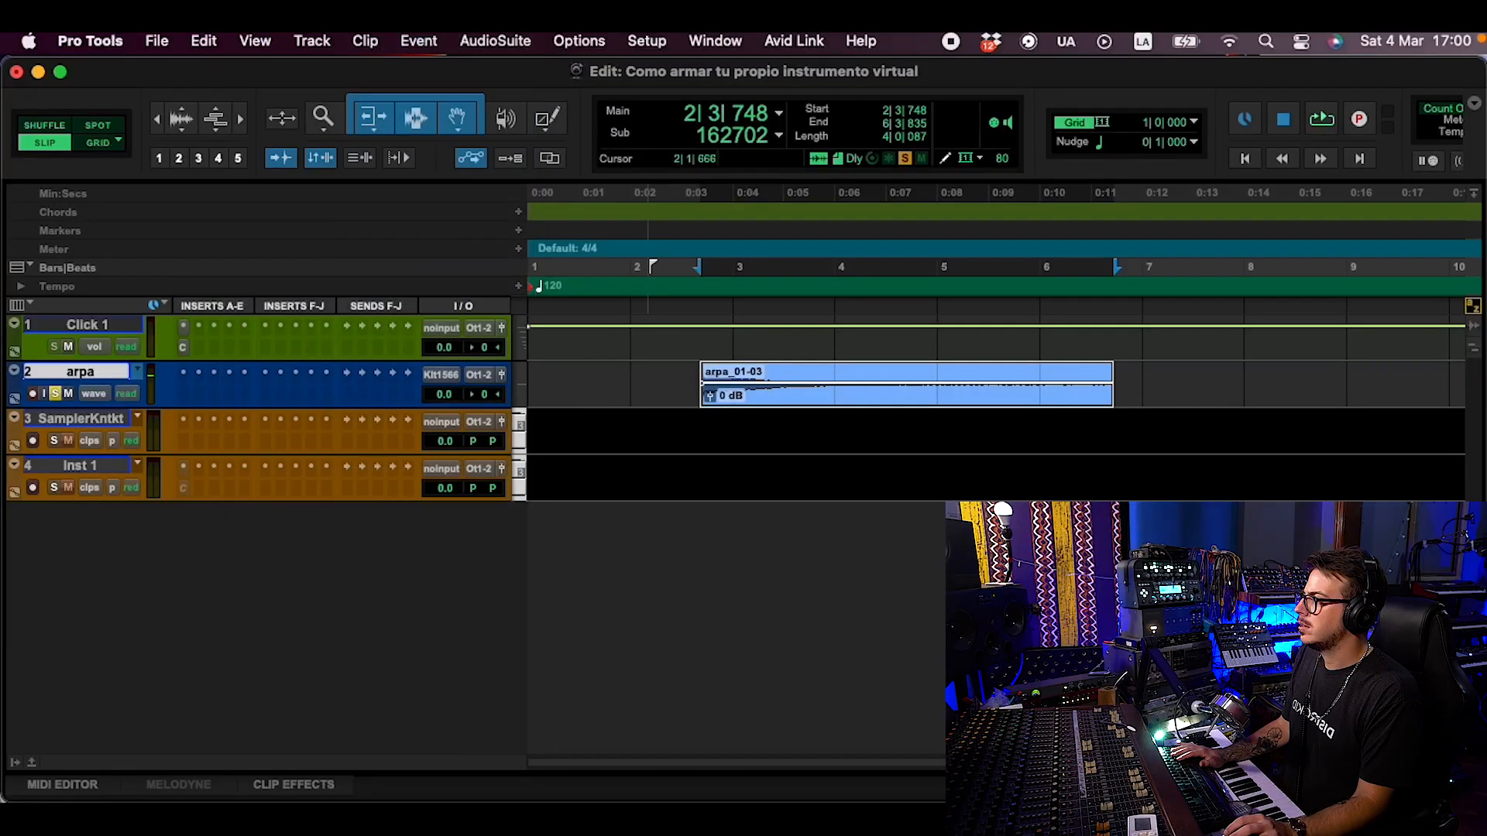
key(space)
drag(188, 380, 140, 370)
key(space)
drag(296, 387, 327, 268)
key(space)
drag(140, 370, 545, 391)
- Add a narrow bell band at 1660.2 Hz with Q 40 and make it dynamic with a deep downward range
double_click(729, 396)
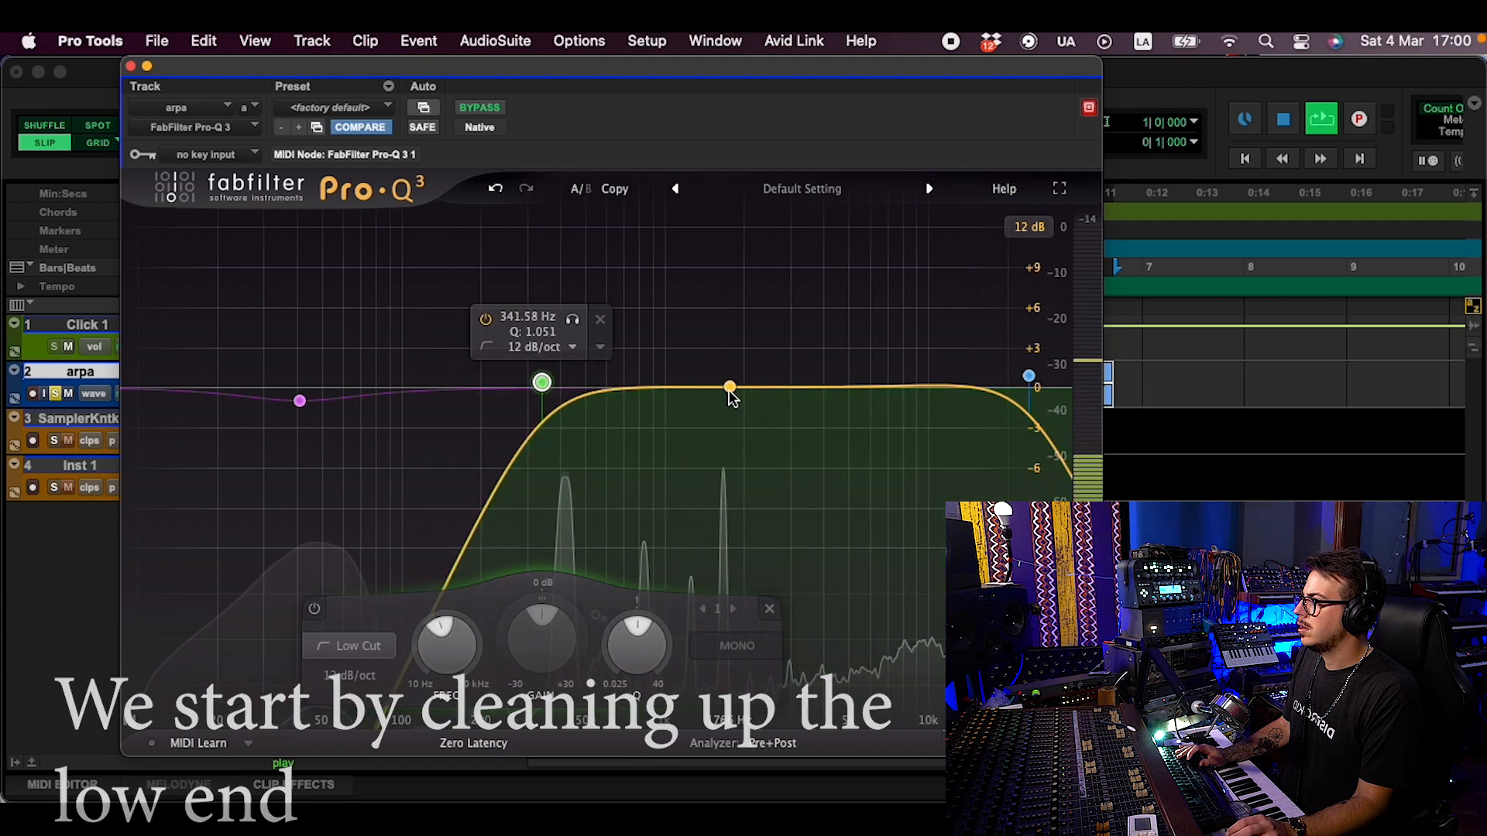
click(762, 438)
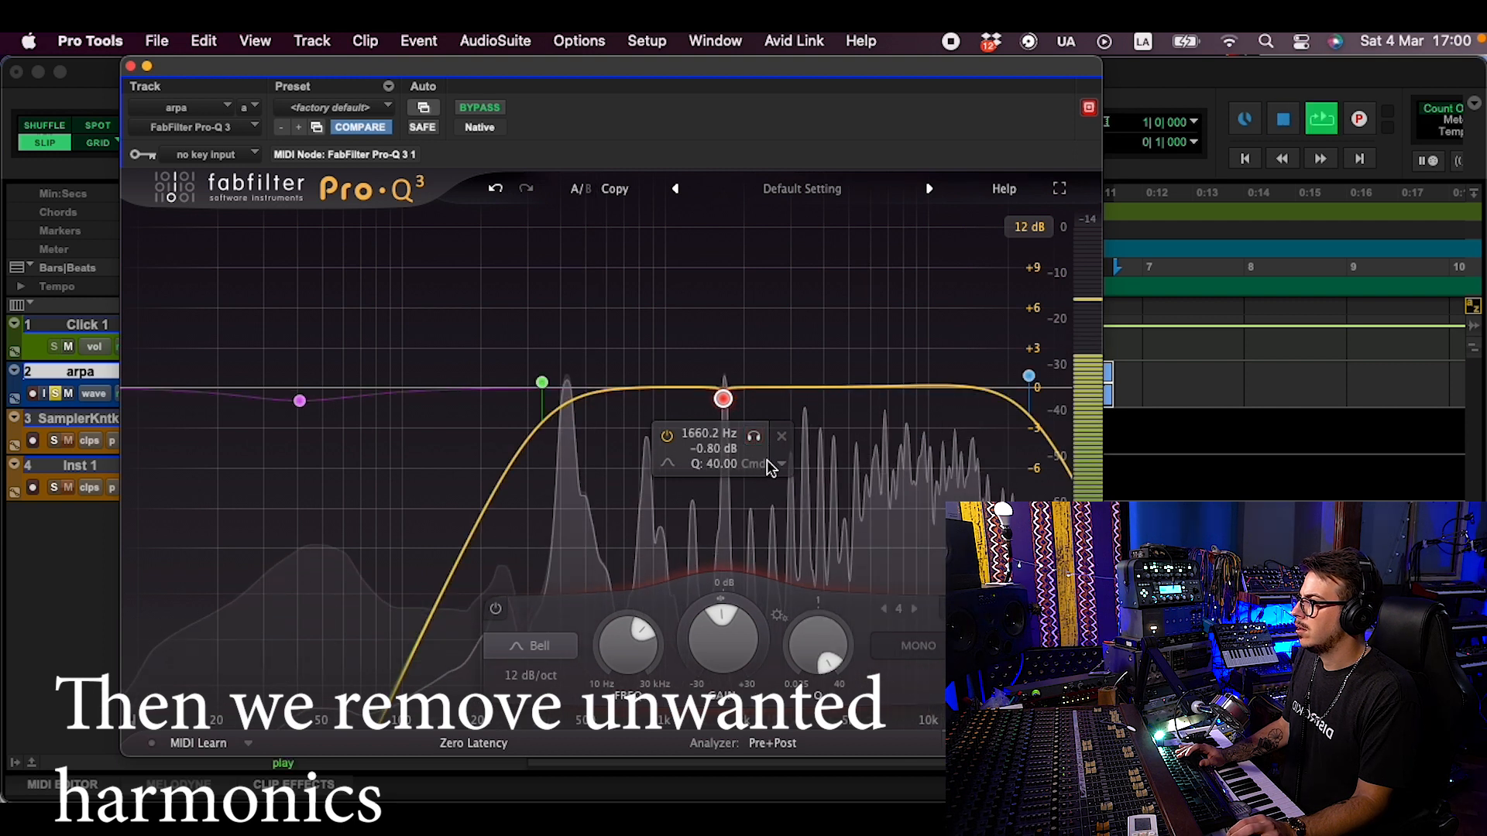
click(769, 466)
click(818, 541)
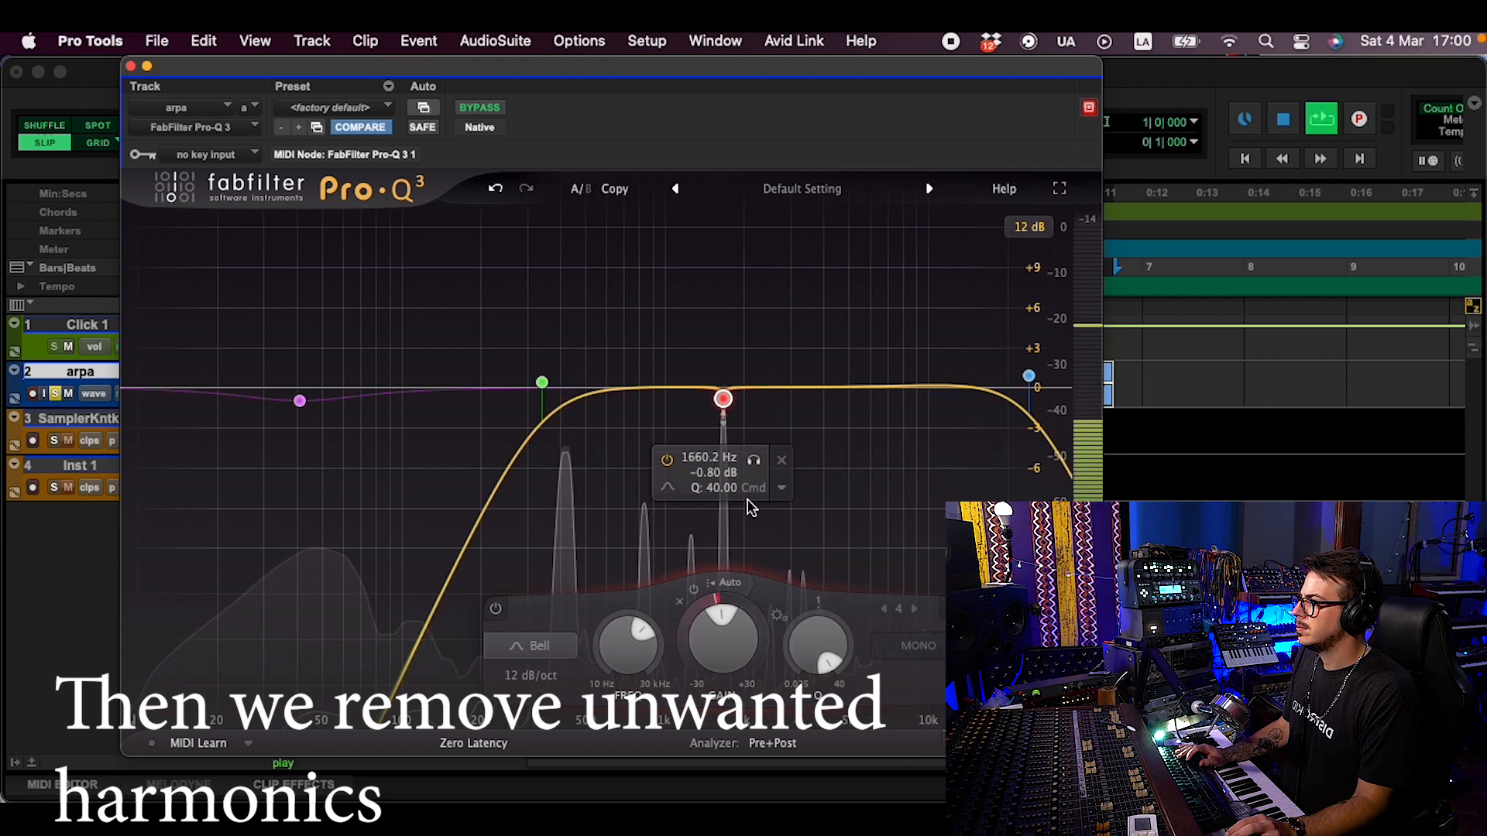
drag(722, 431, 729, 575)
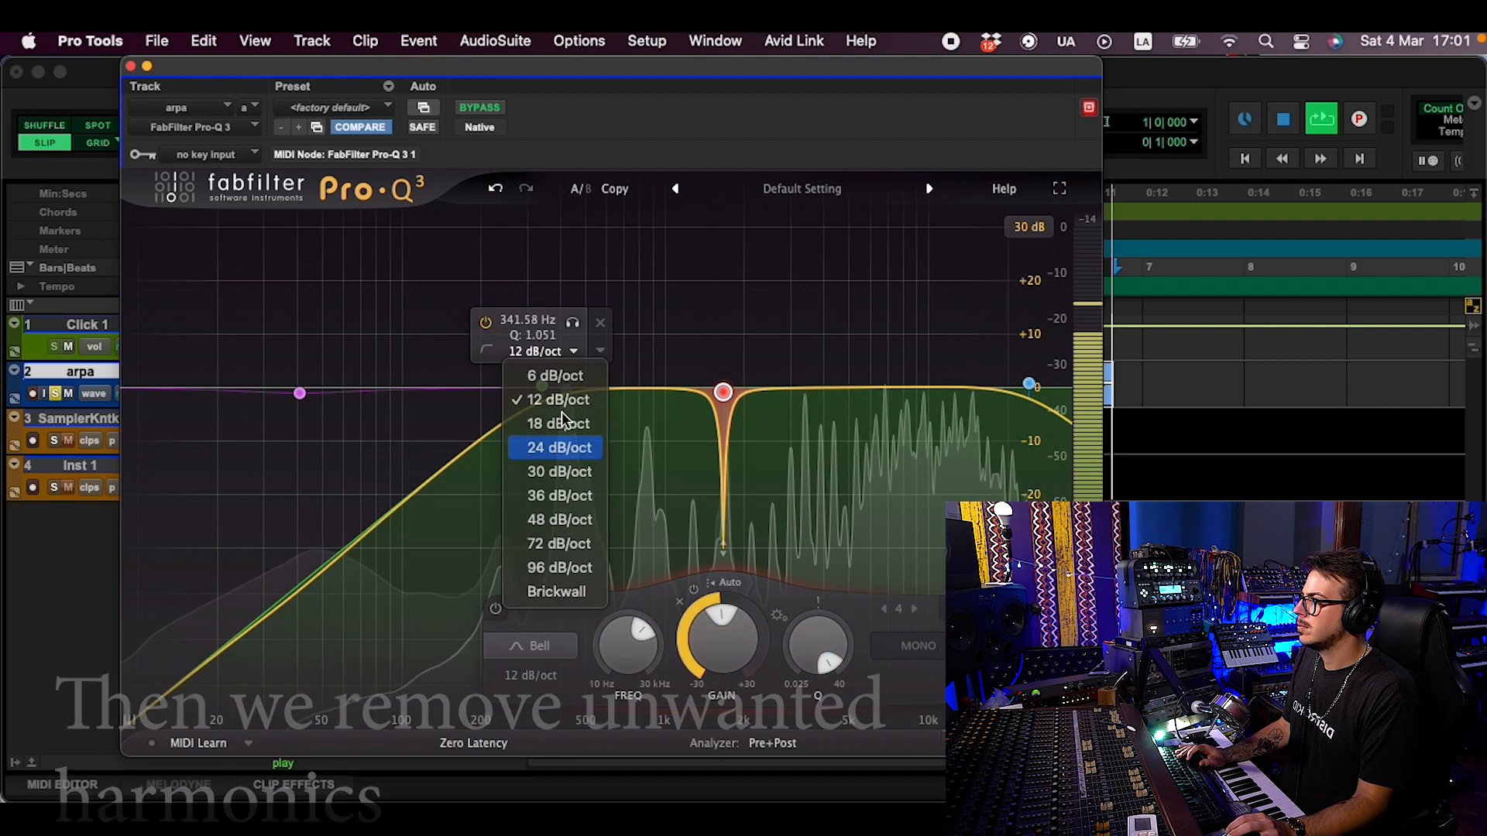
- Set the low cut's slope to 24 dB/oct with a resonant peak, and lower the gain of the 1660.2 Hz band
click(559, 448)
drag(548, 391, 567, 351)
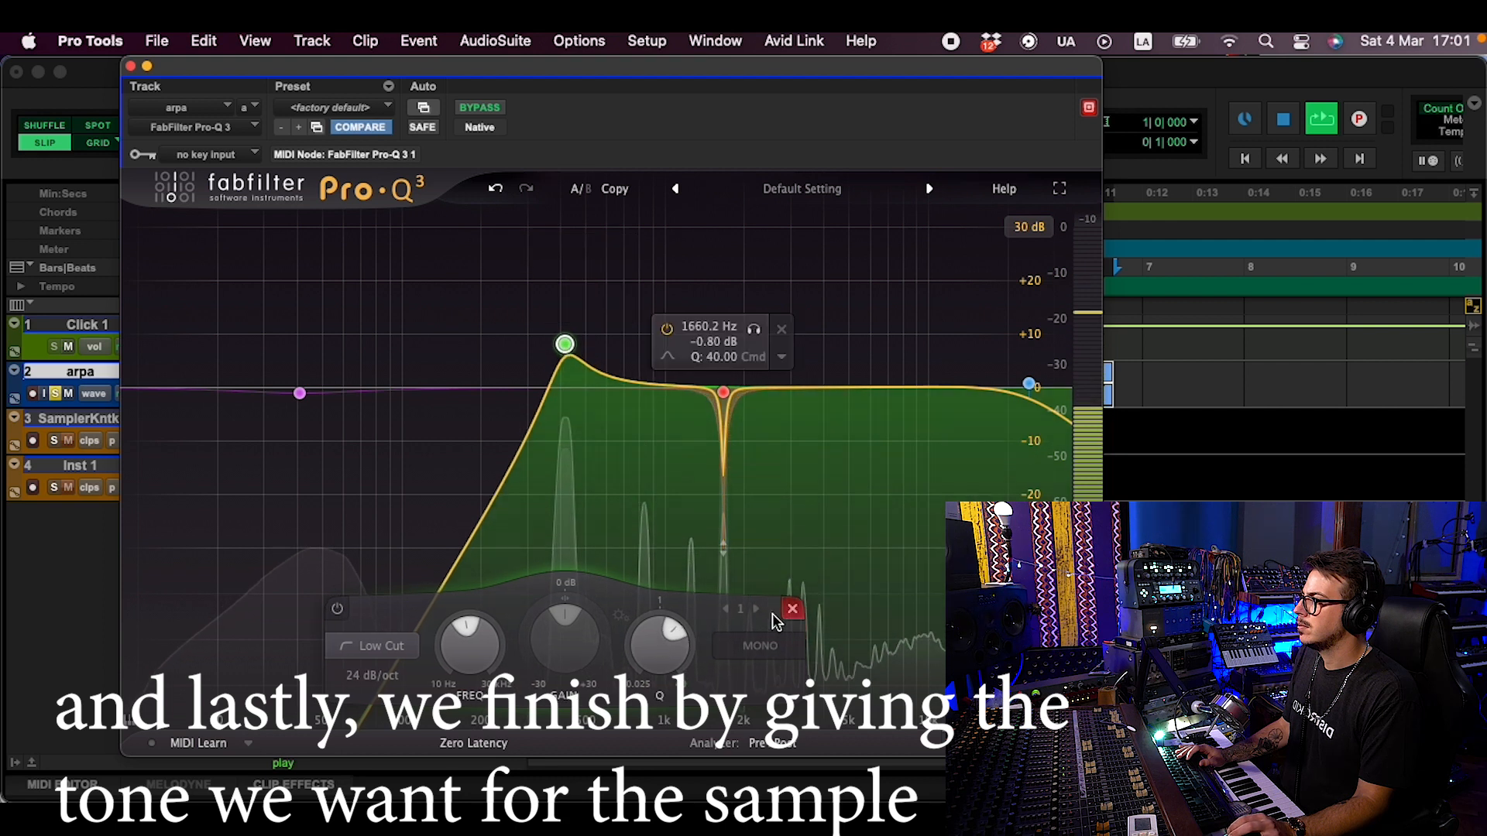
click(722, 394)
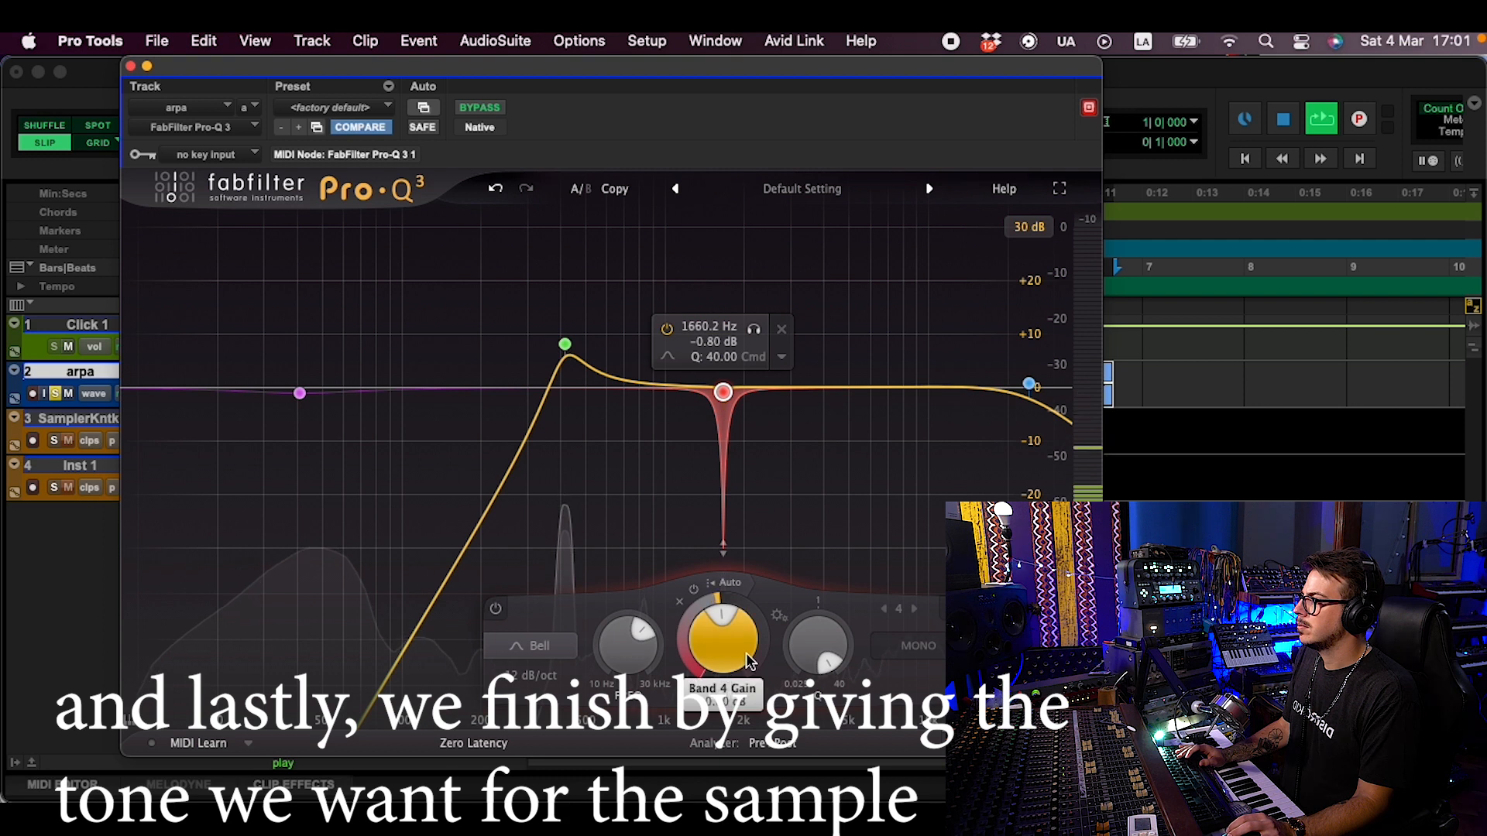
key(space)
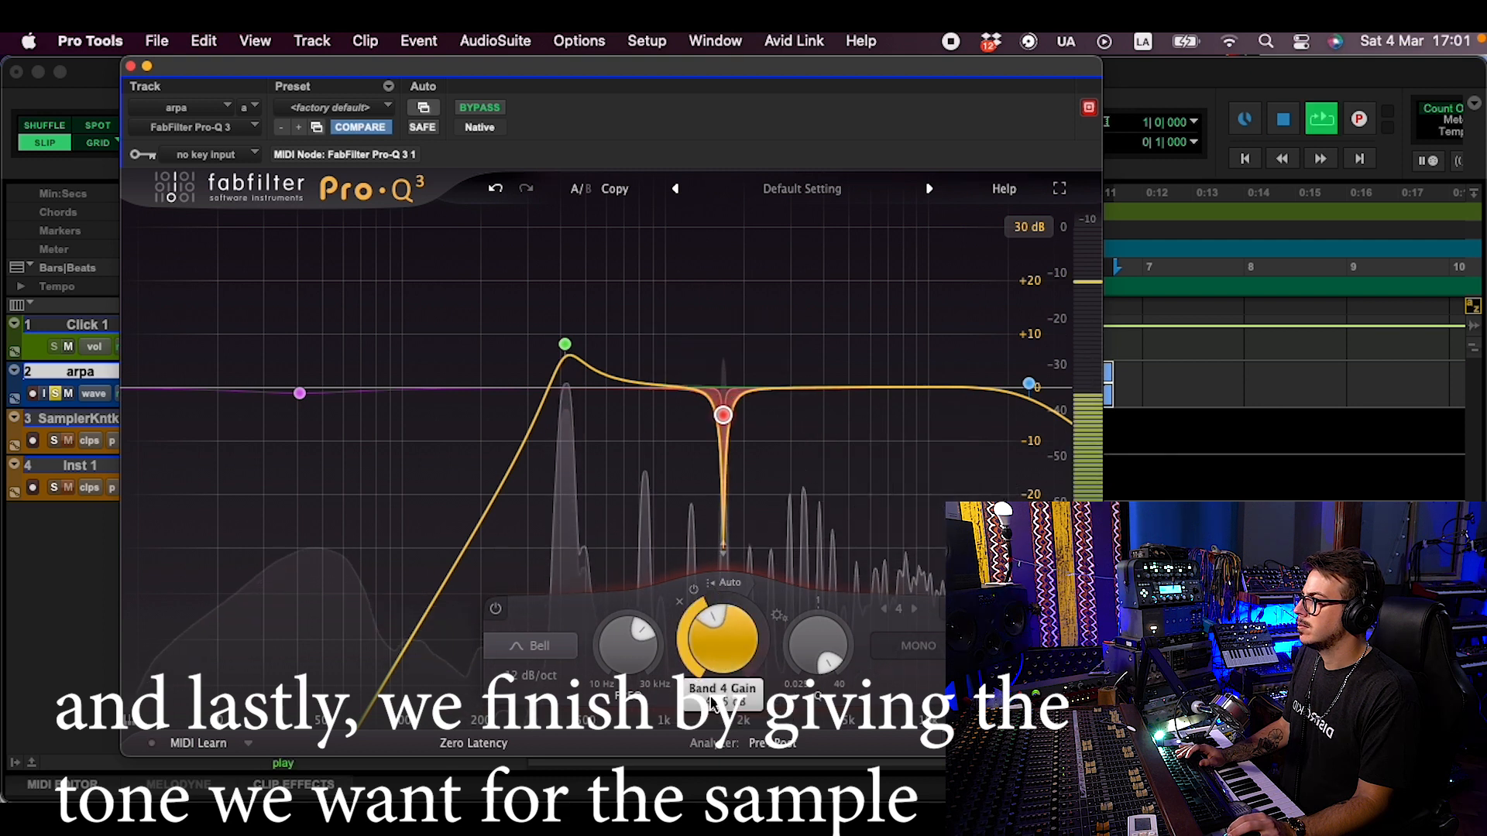
drag(719, 658, 718, 717)
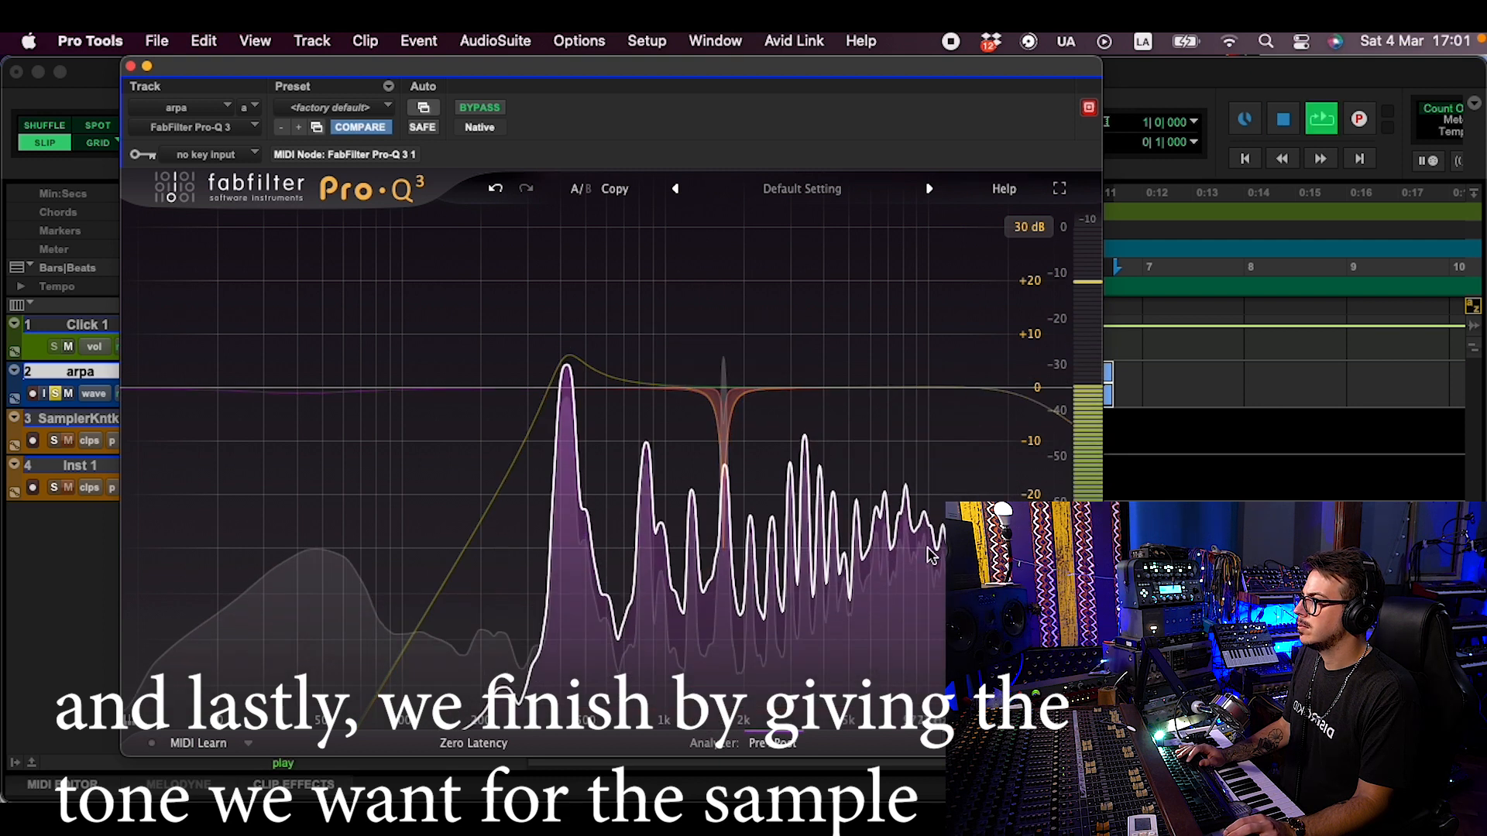
- Boost the upper frequencies of the harp sample's EQ curve while auditioning it
key(space)
drag(898, 388, 995, 348)
key(space)
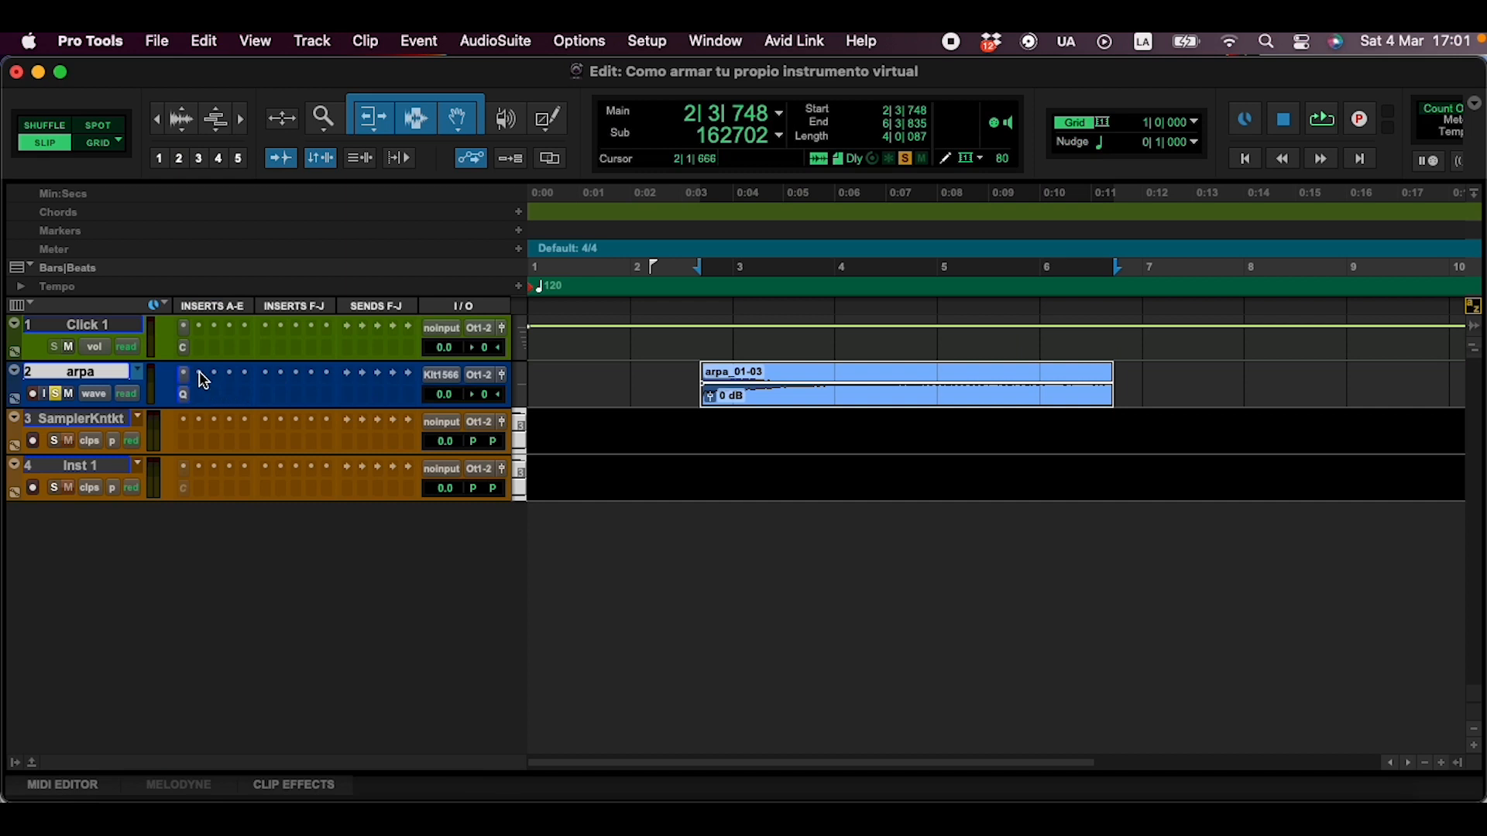
- Insert the NS1 noise suppressor on the arpa track's second insert and adjust its level during playback
click(204, 380)
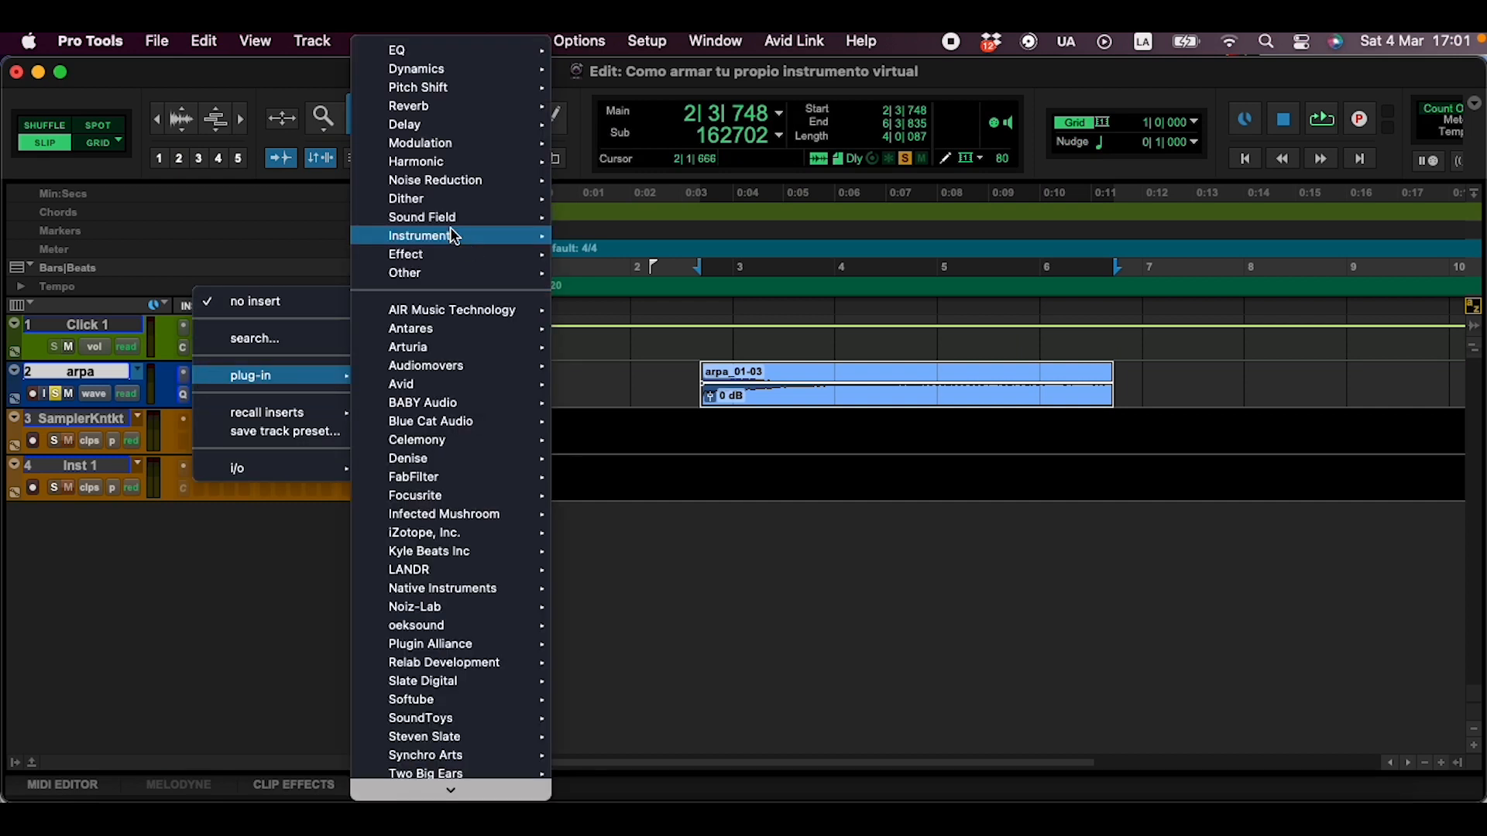
click(759, 560)
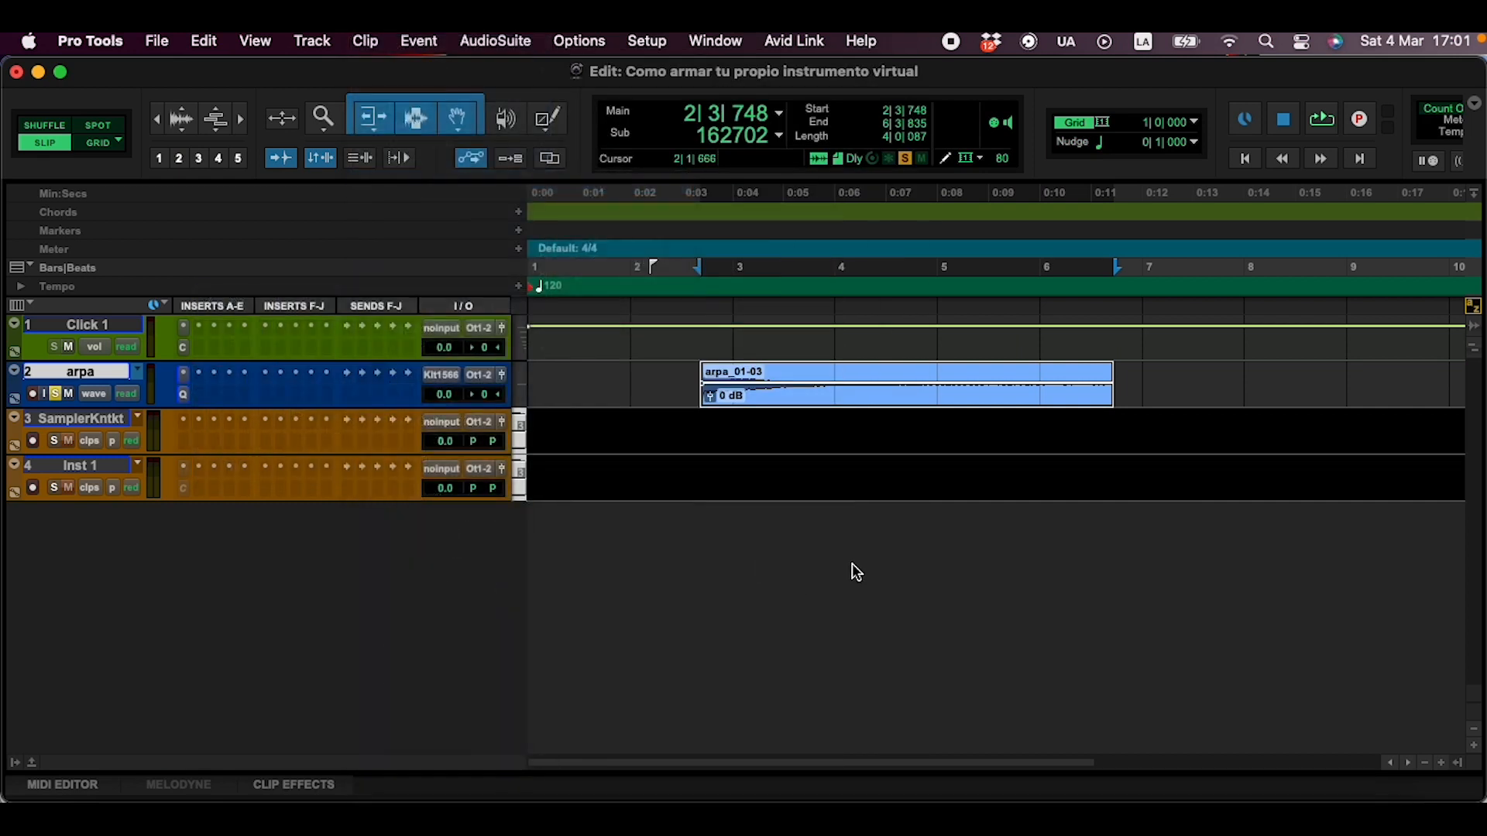
key(space)
drag(494, 575, 479, 535)
key(space)
- Adjust the Comp FET-76 input, output and release for the arpa track, and set its attack to 6.64
key(space)
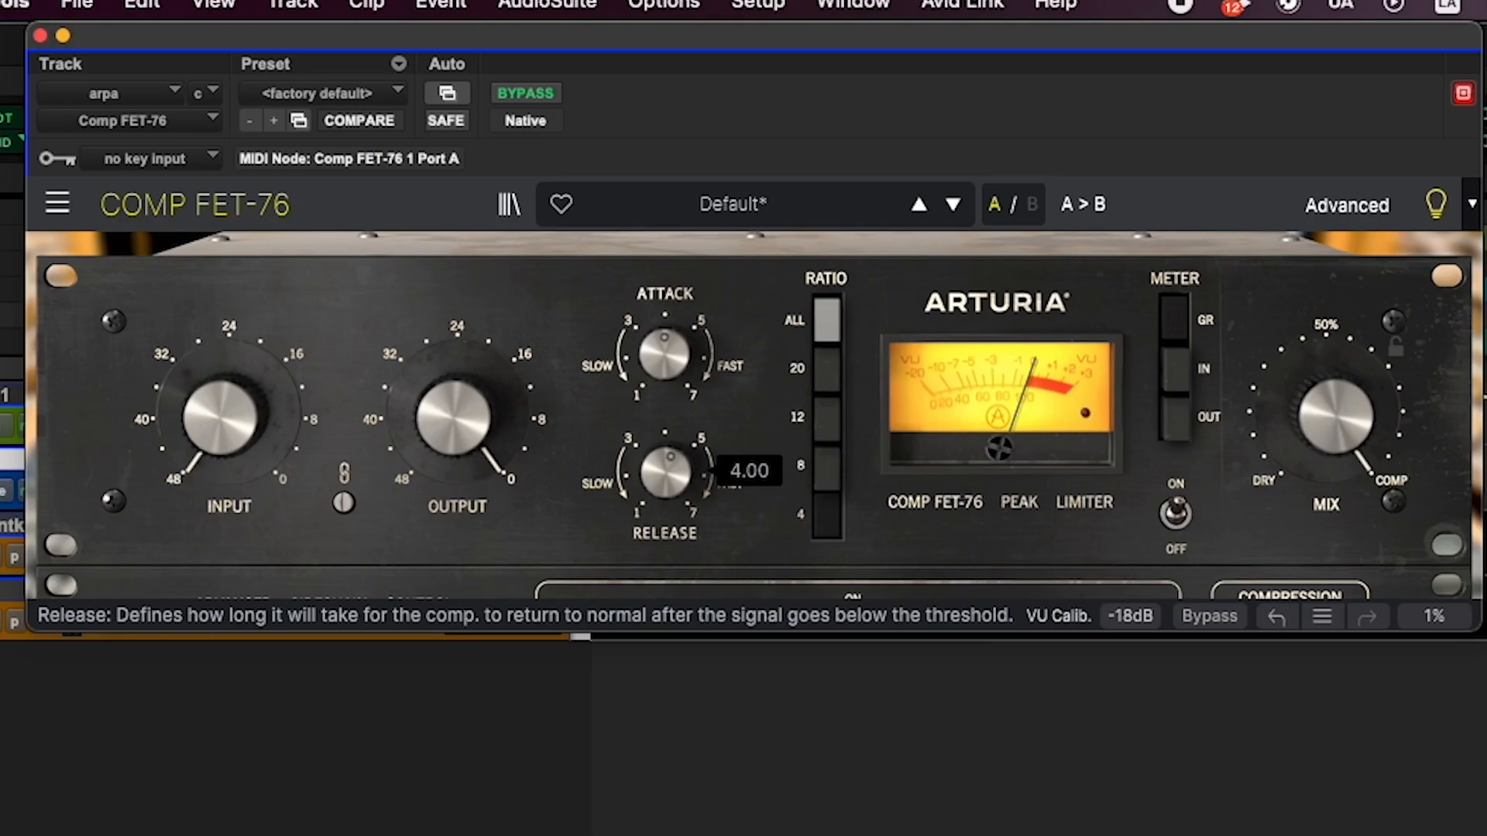
drag(666, 473, 666, 422)
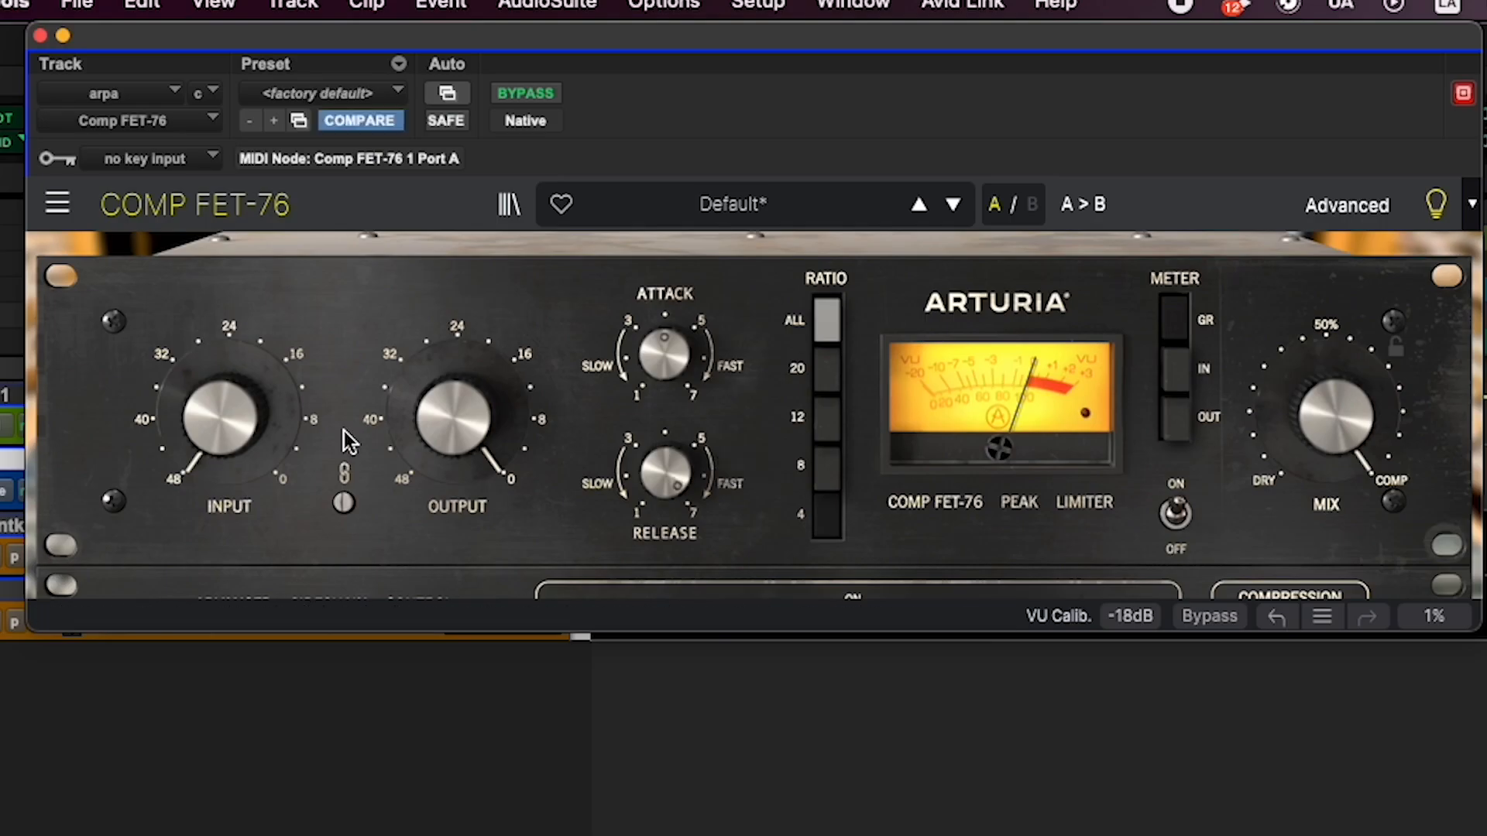
drag(458, 439, 458, 417)
drag(236, 430, 236, 451)
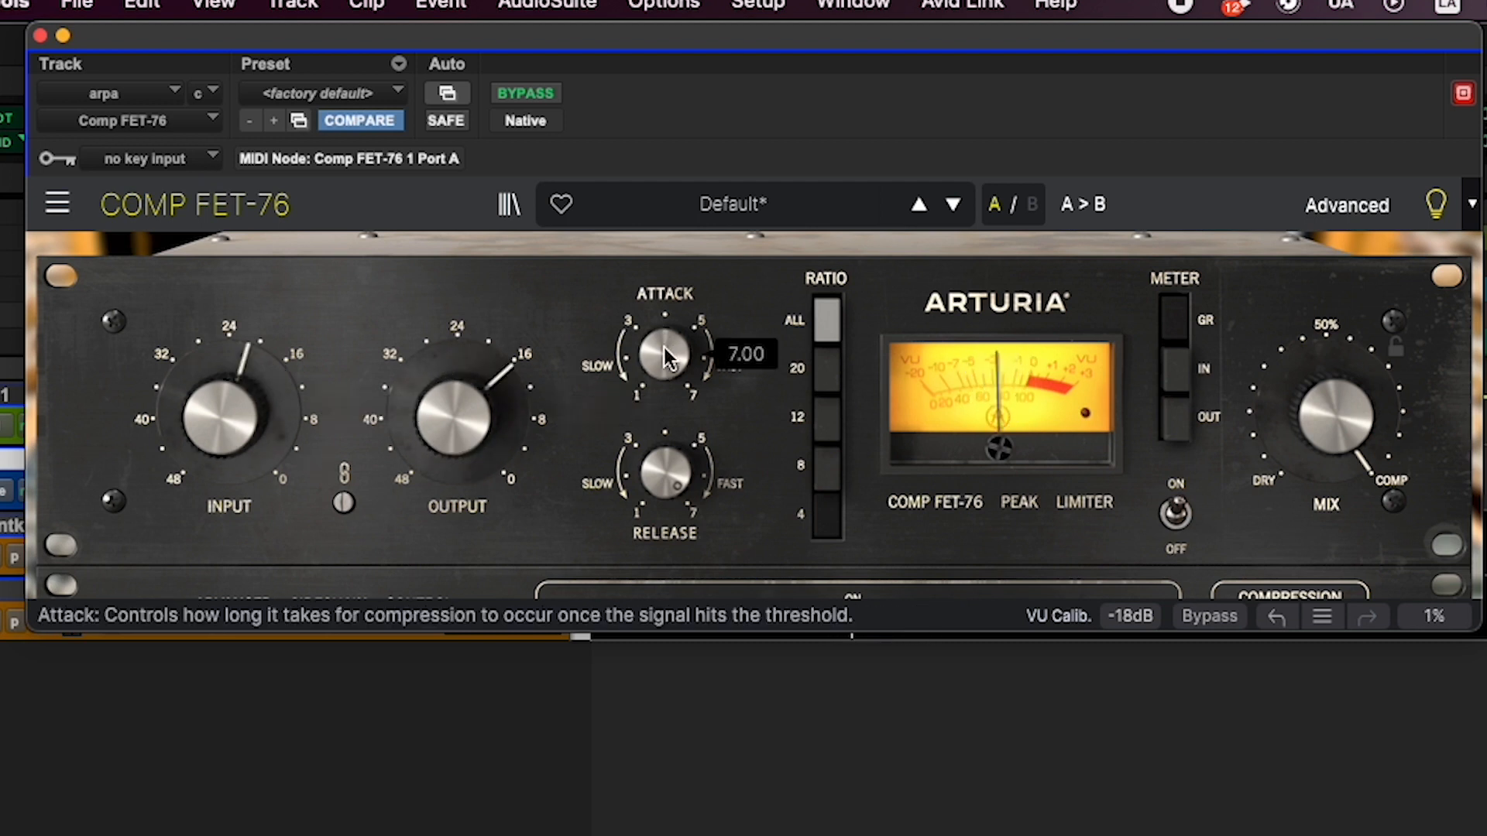
scroll(665, 347, down, 8)
scroll(663, 347, up, 6)
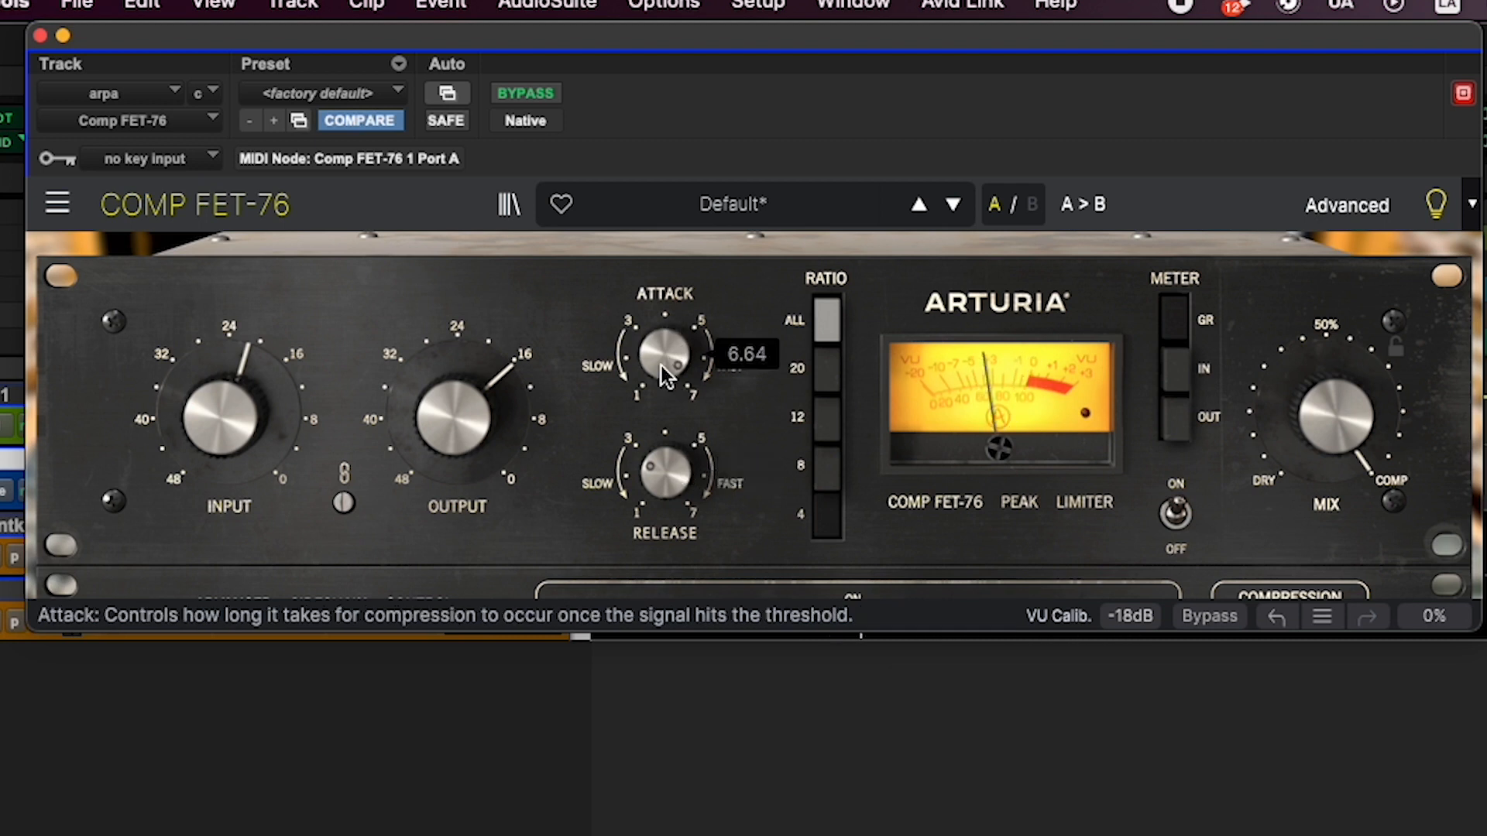
- Compare the harp sound with the Comp FET-76 bypassed and active, and close the compressor
click(535, 93)
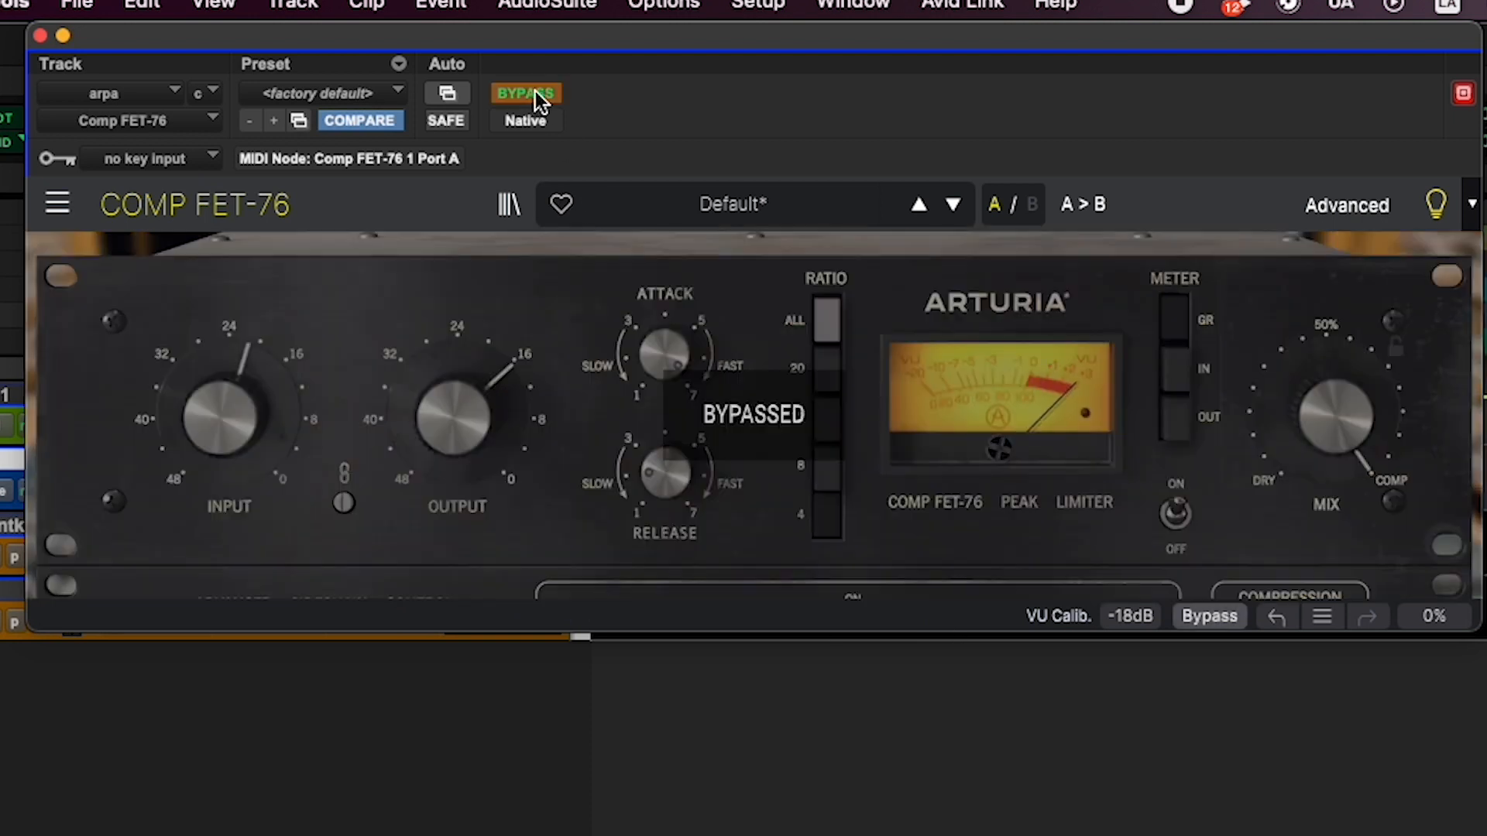
click(536, 92)
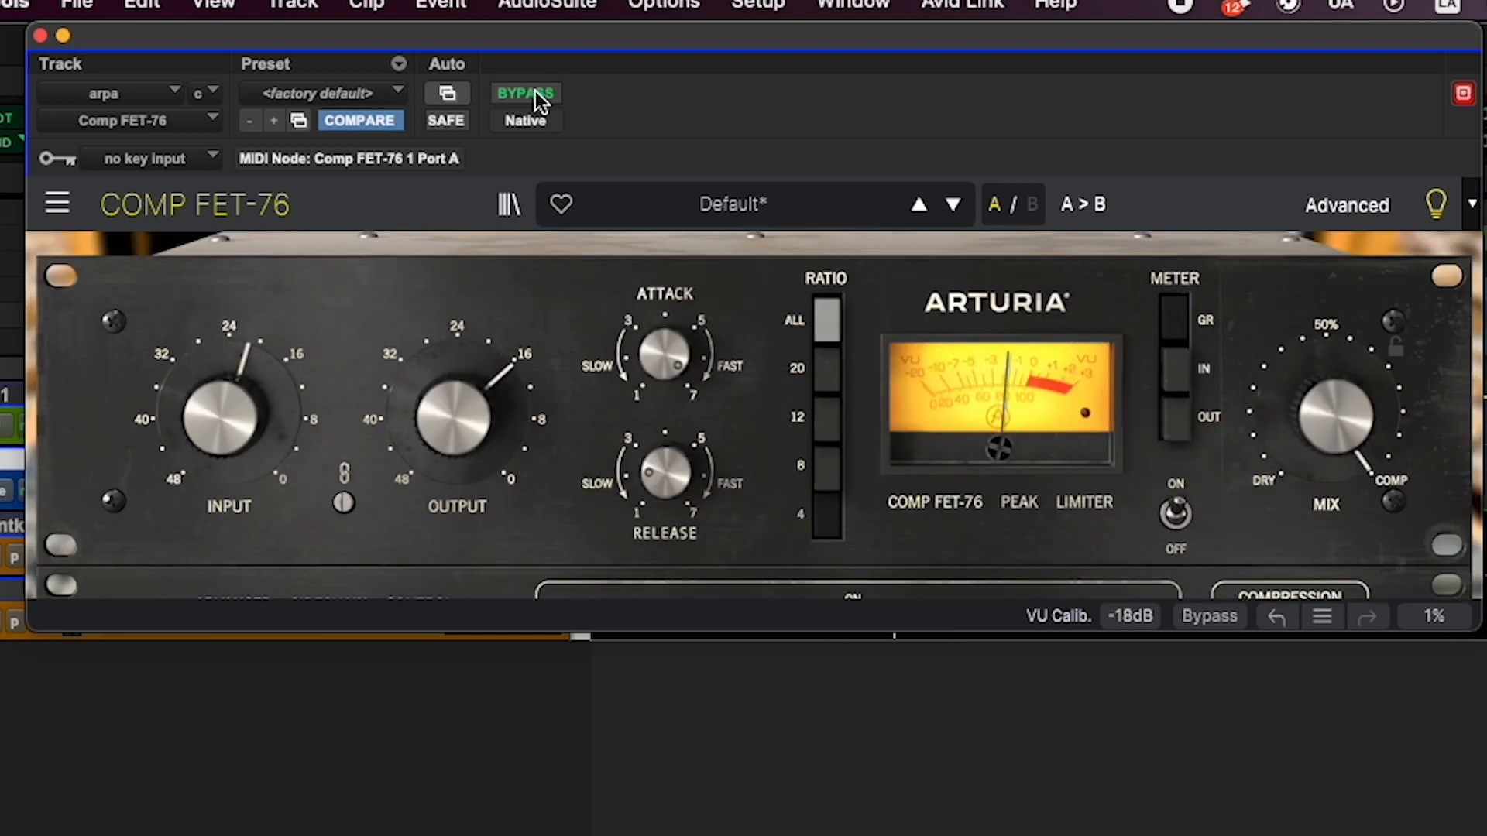
click(42, 36)
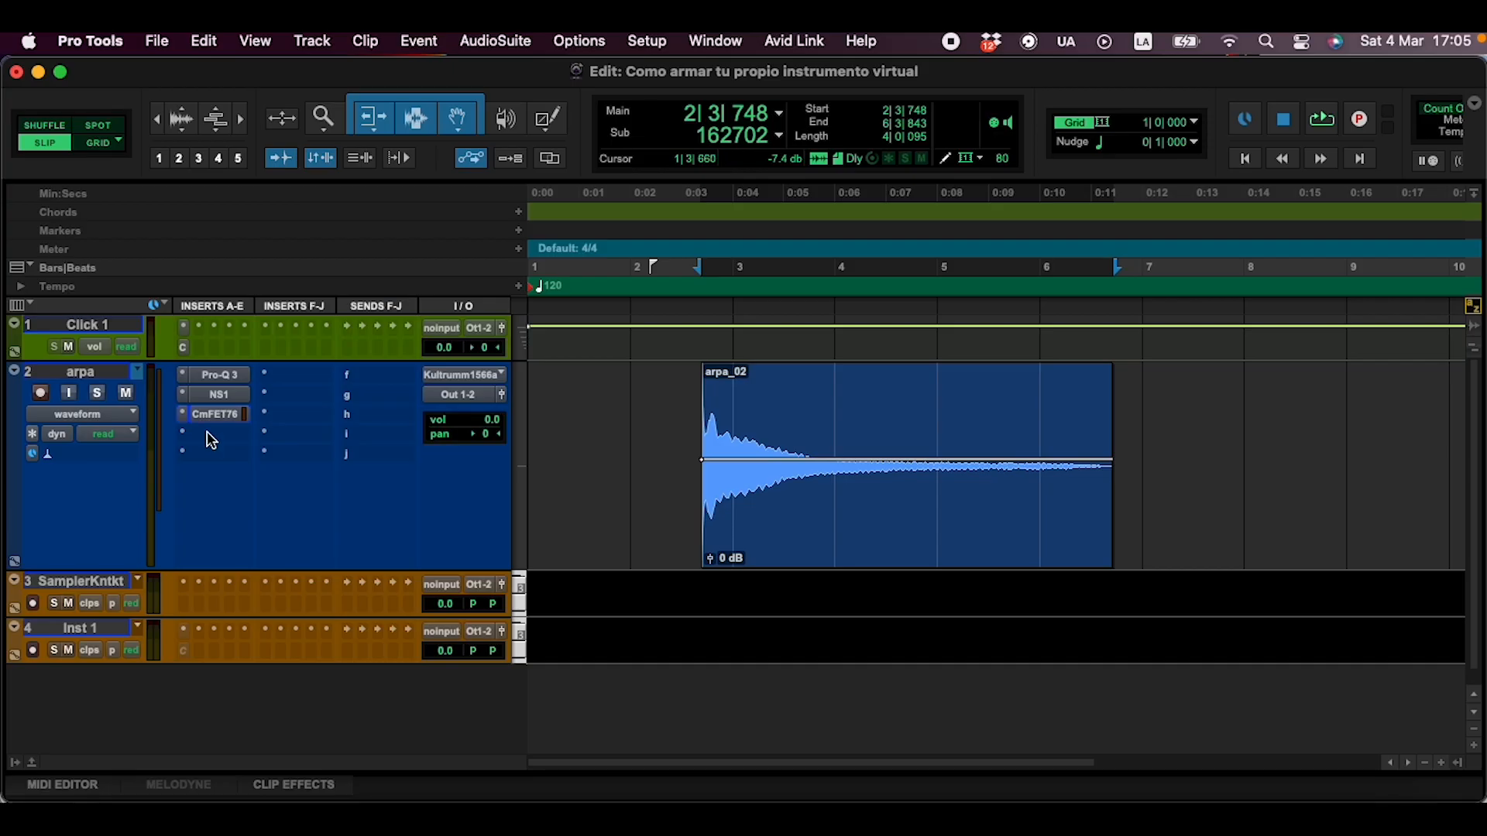
- Insert Waves Tune Real-Time (mono) on the arpa track's fourth insert
click(232, 436)
mouse_move(279, 434)
mouse_move(470, 103)
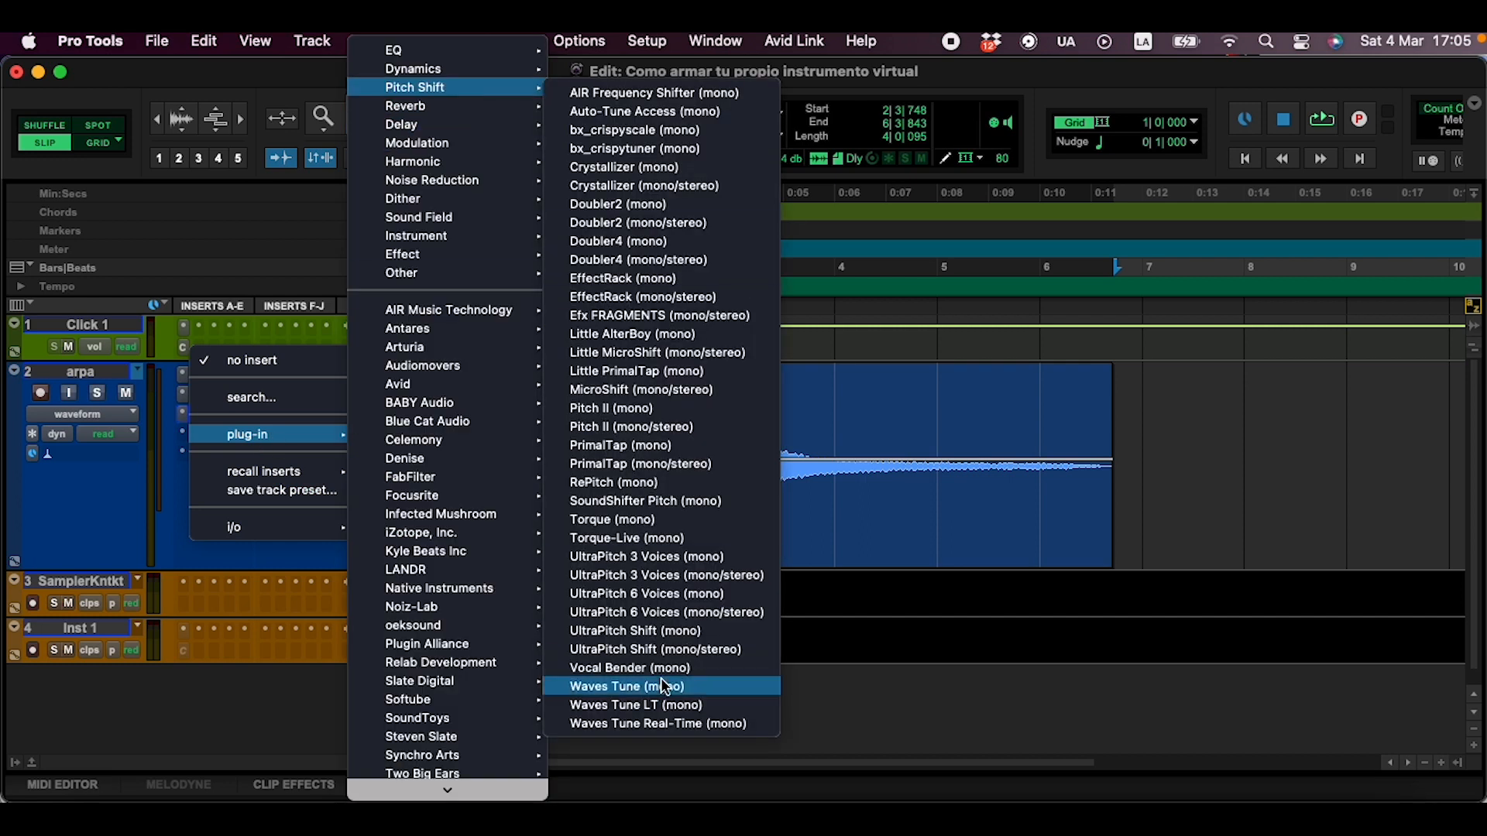
click(666, 724)
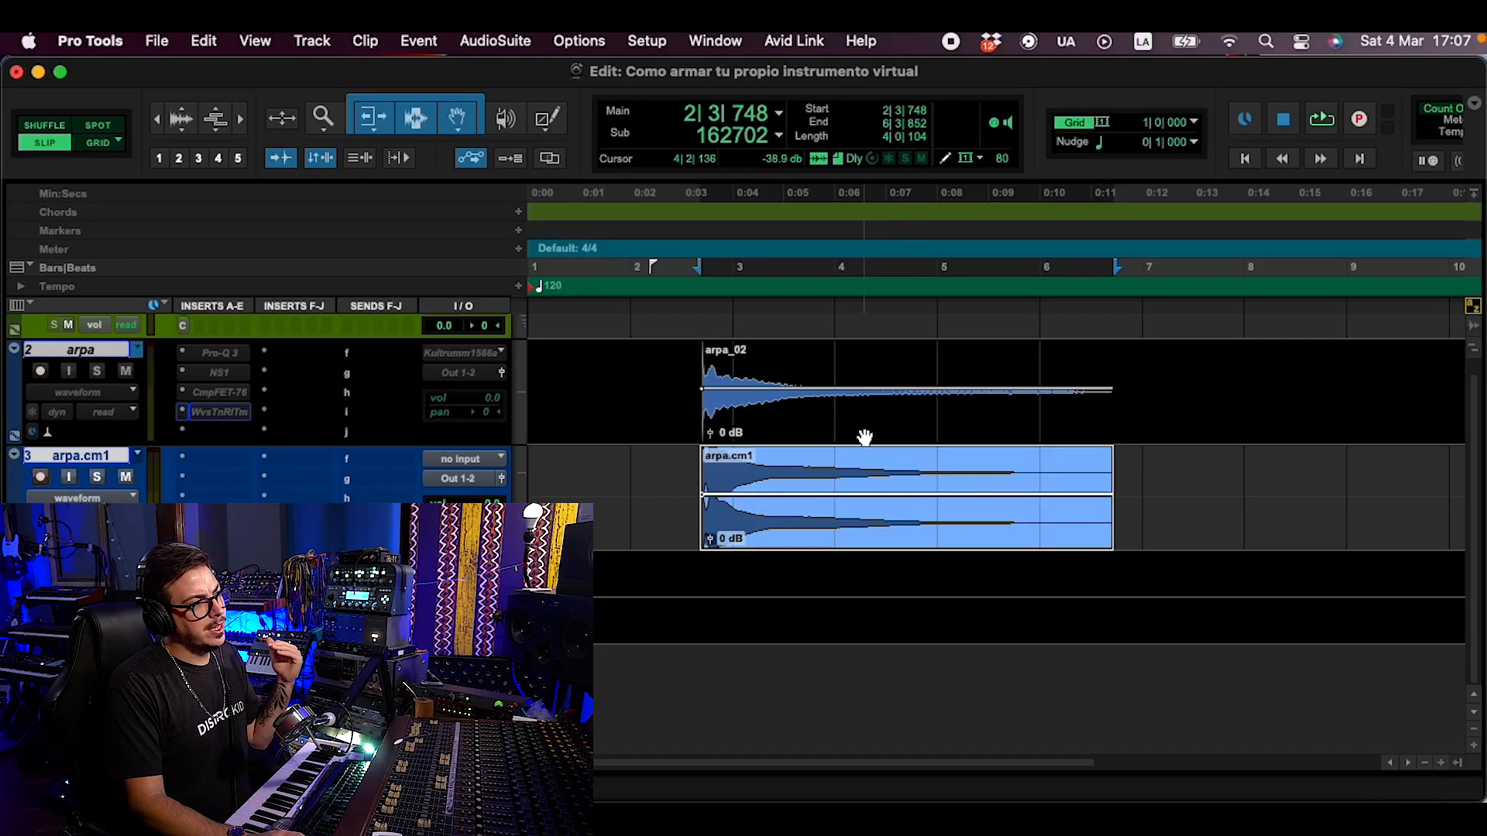
- Solo the arpa.cm1 track and rename its clip and disk file as Arpa Ab
click(865, 437)
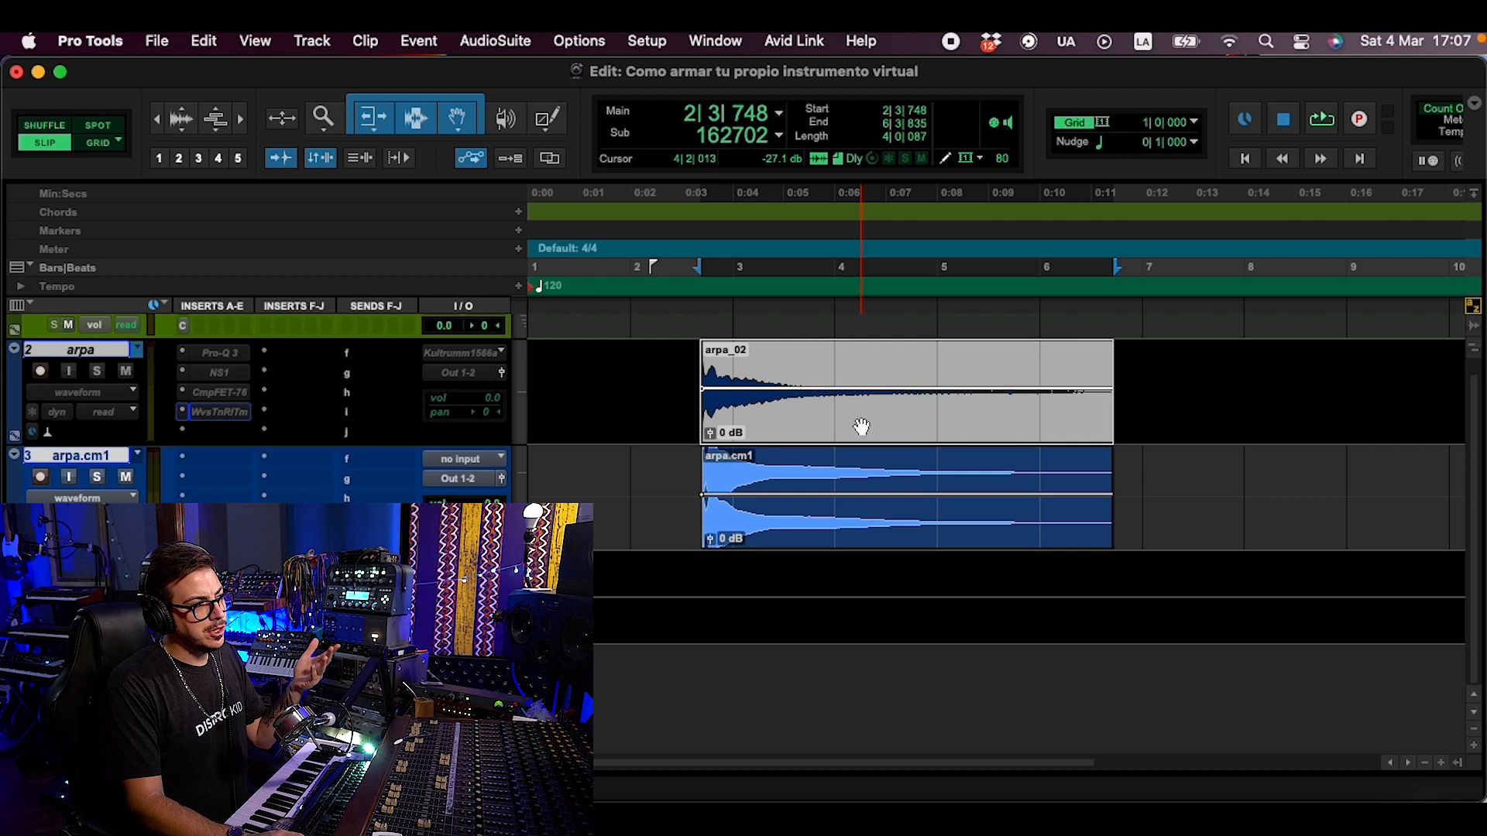
click(832, 544)
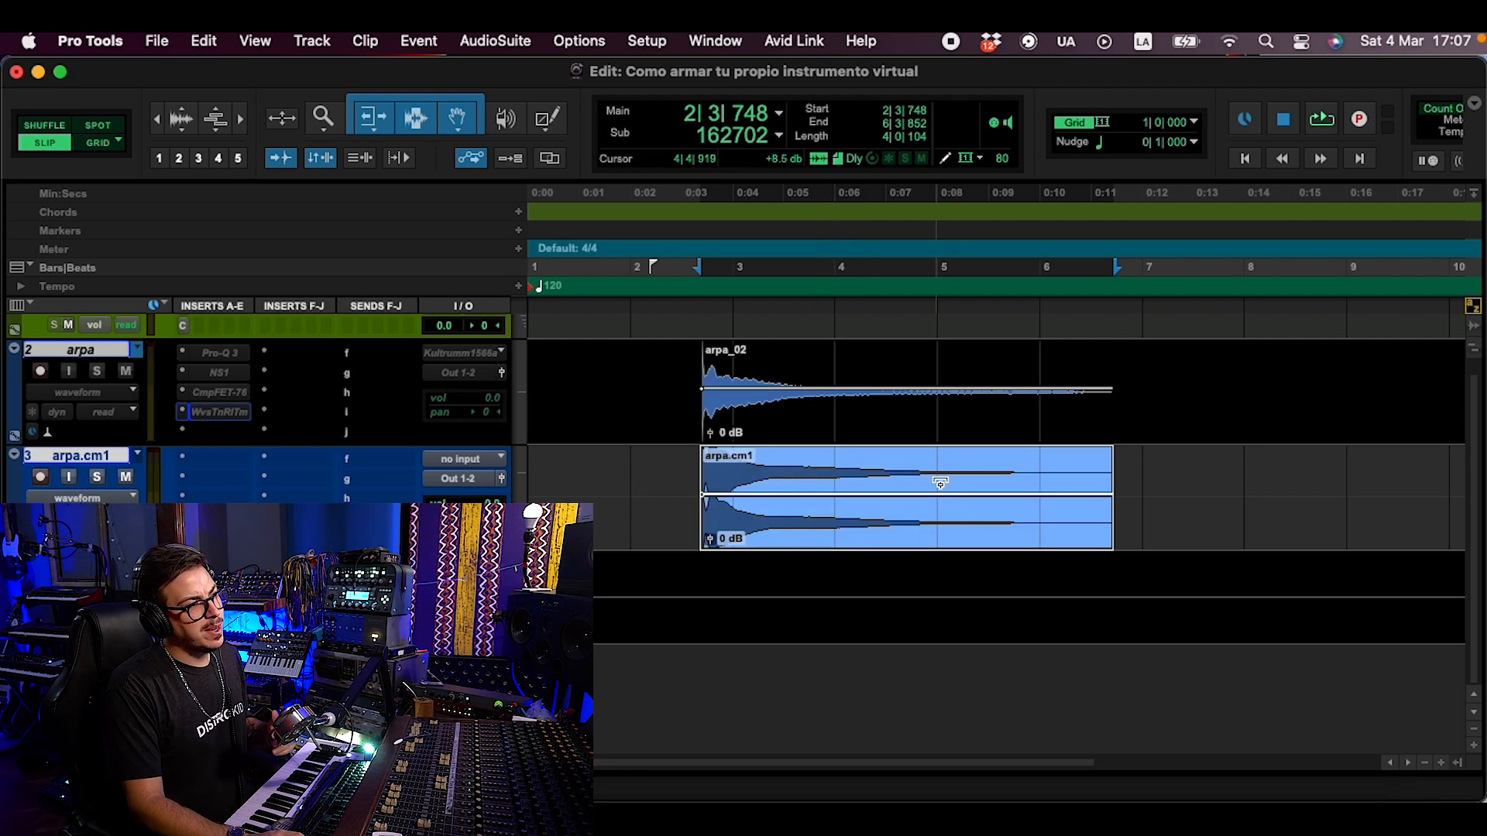
key(shift+s)
double_click(1053, 505)
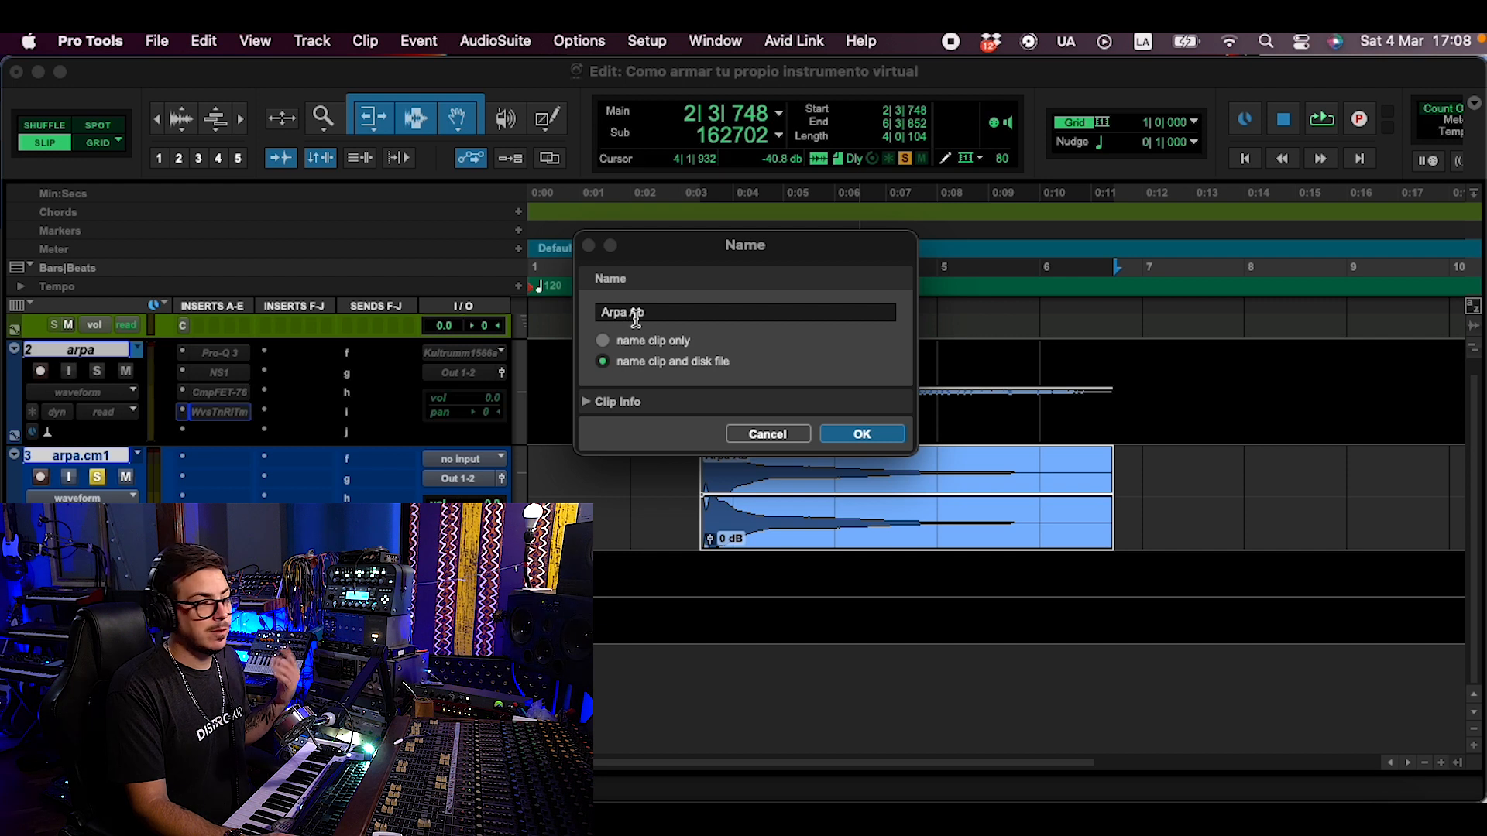
click(846, 434)
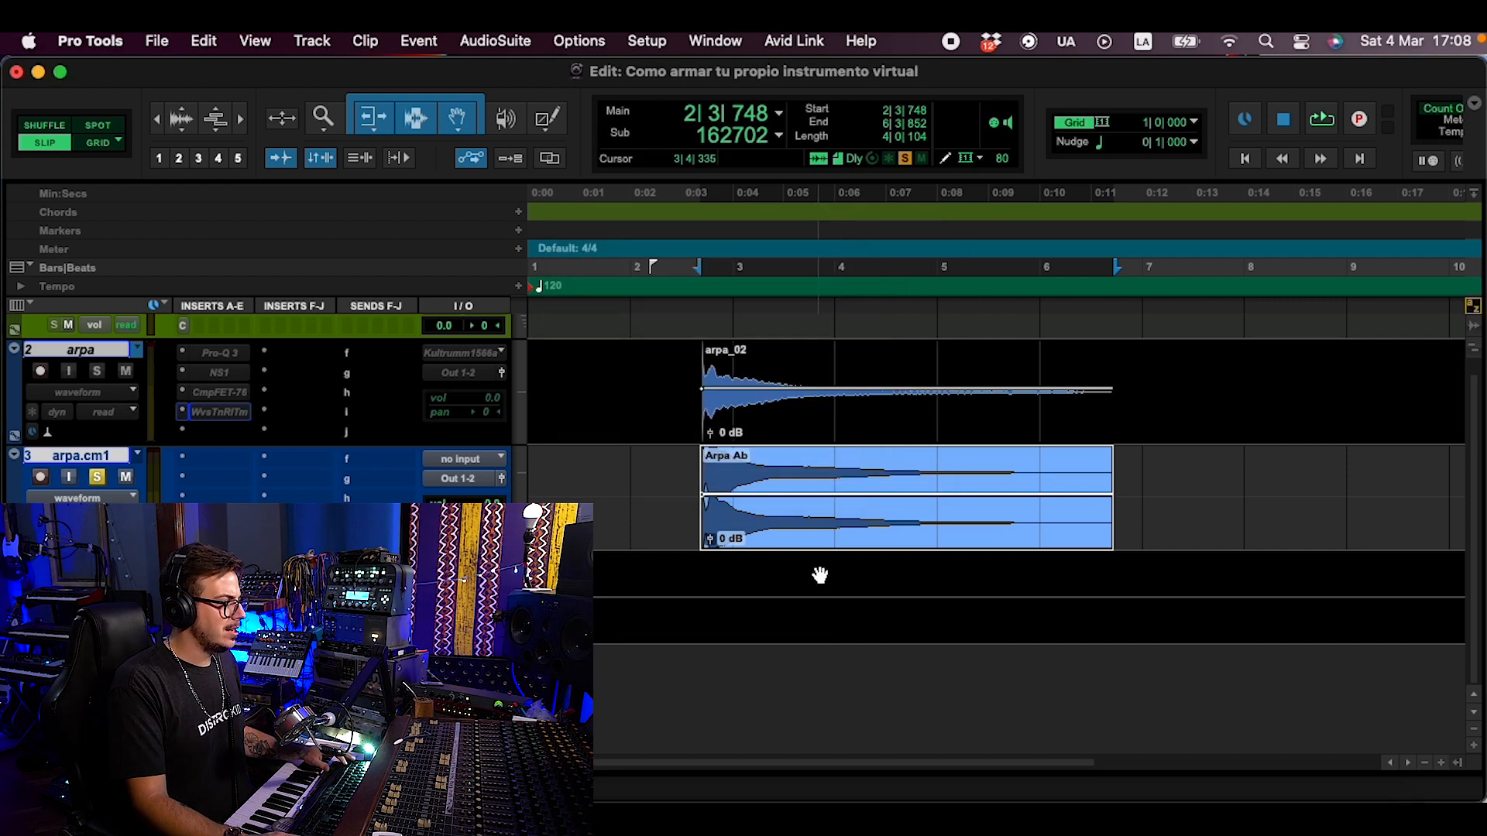
- Export the Arpa Ab clip as an interleaved 24-bit, 48 kHz WAV into the session's samples folder
key(super+shift+k)
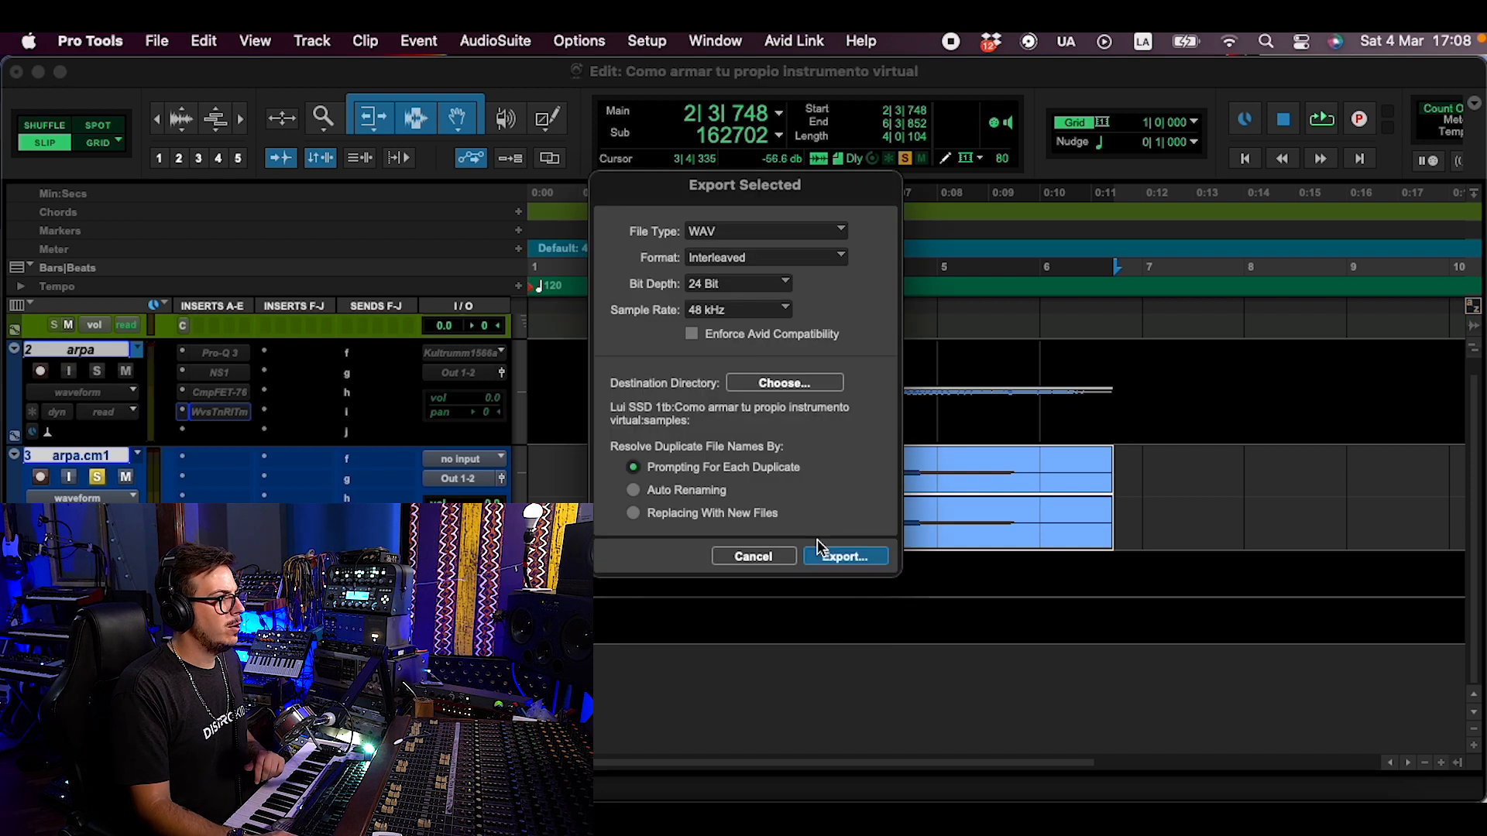
click(787, 387)
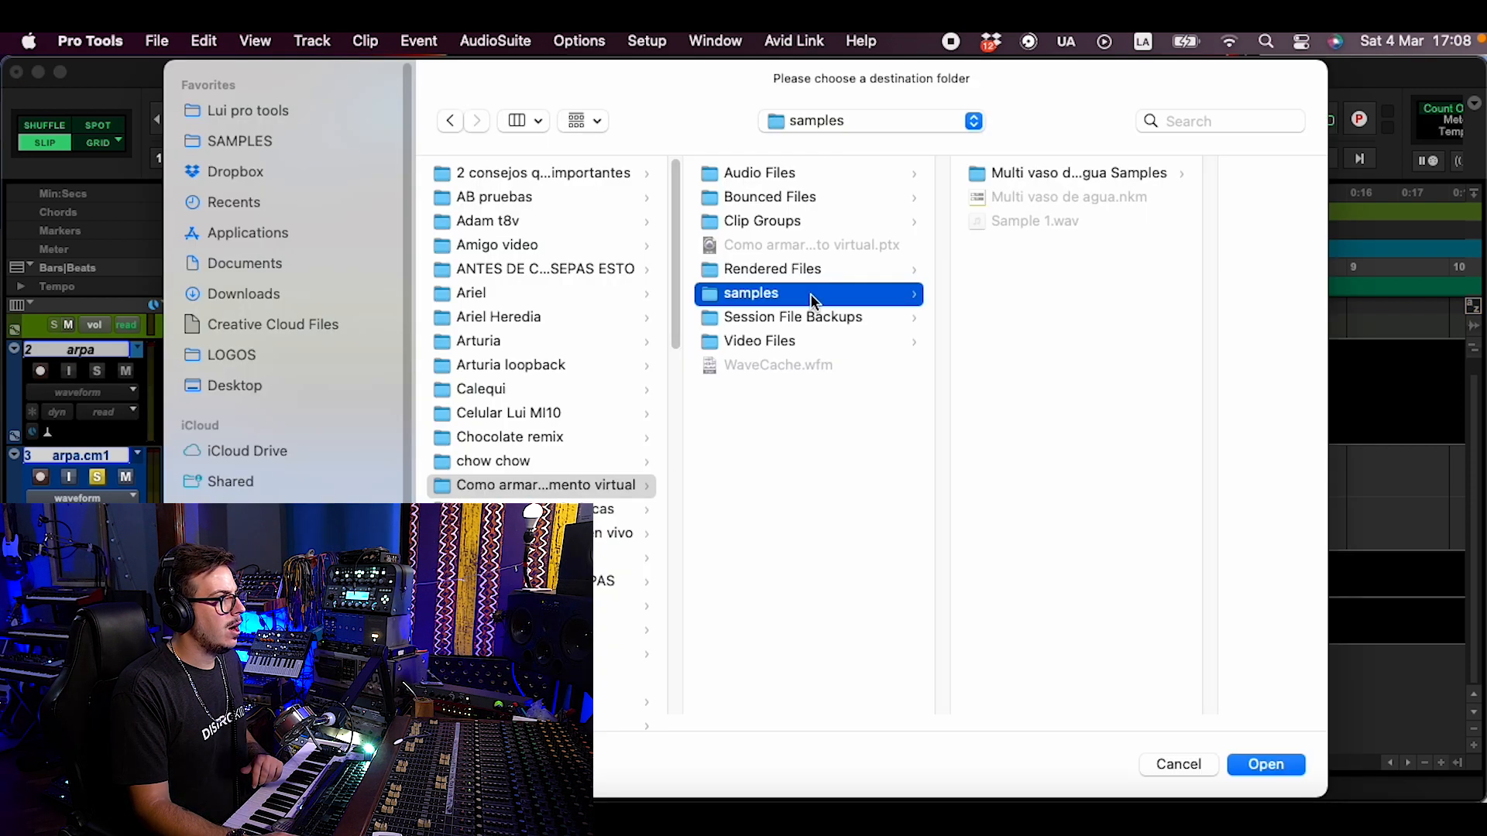
click(1282, 764)
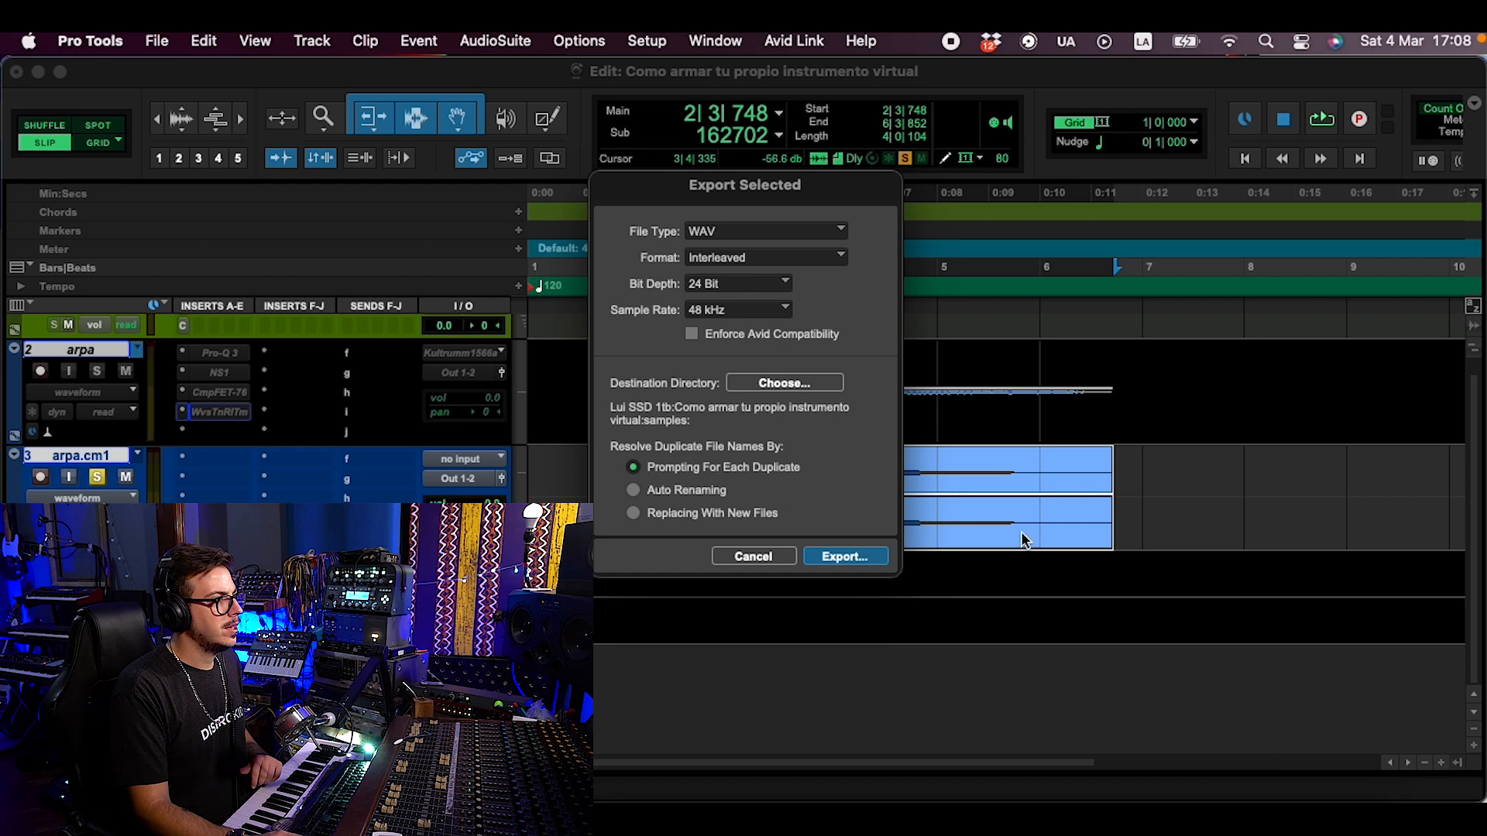
click(844, 556)
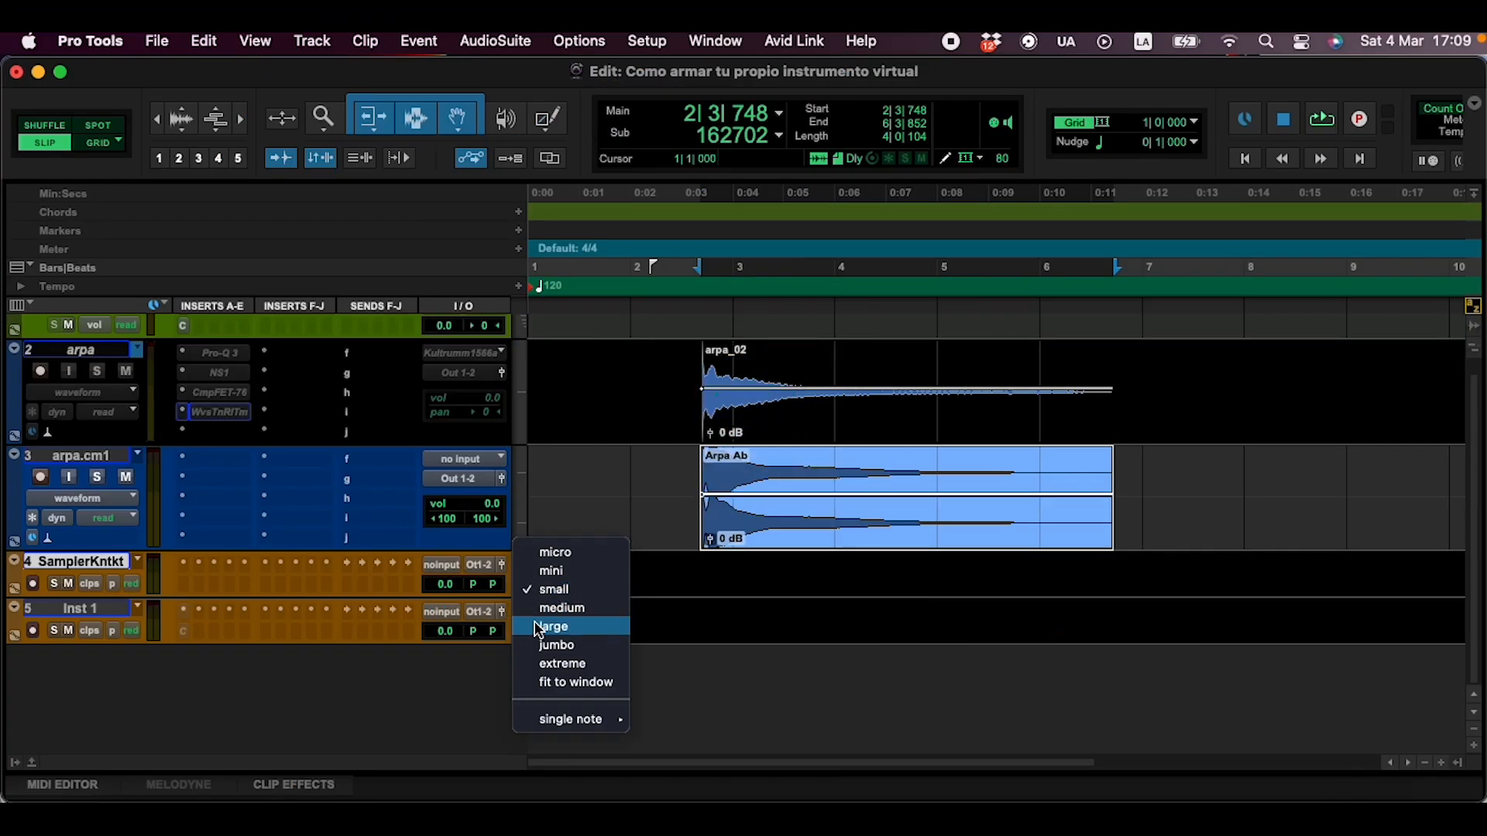
- Set the SamplerKntkt track's height to large and insert Kontakt on its first insert
click(534, 625)
scroll(128, 564, down, 1)
click(203, 545)
click(685, 602)
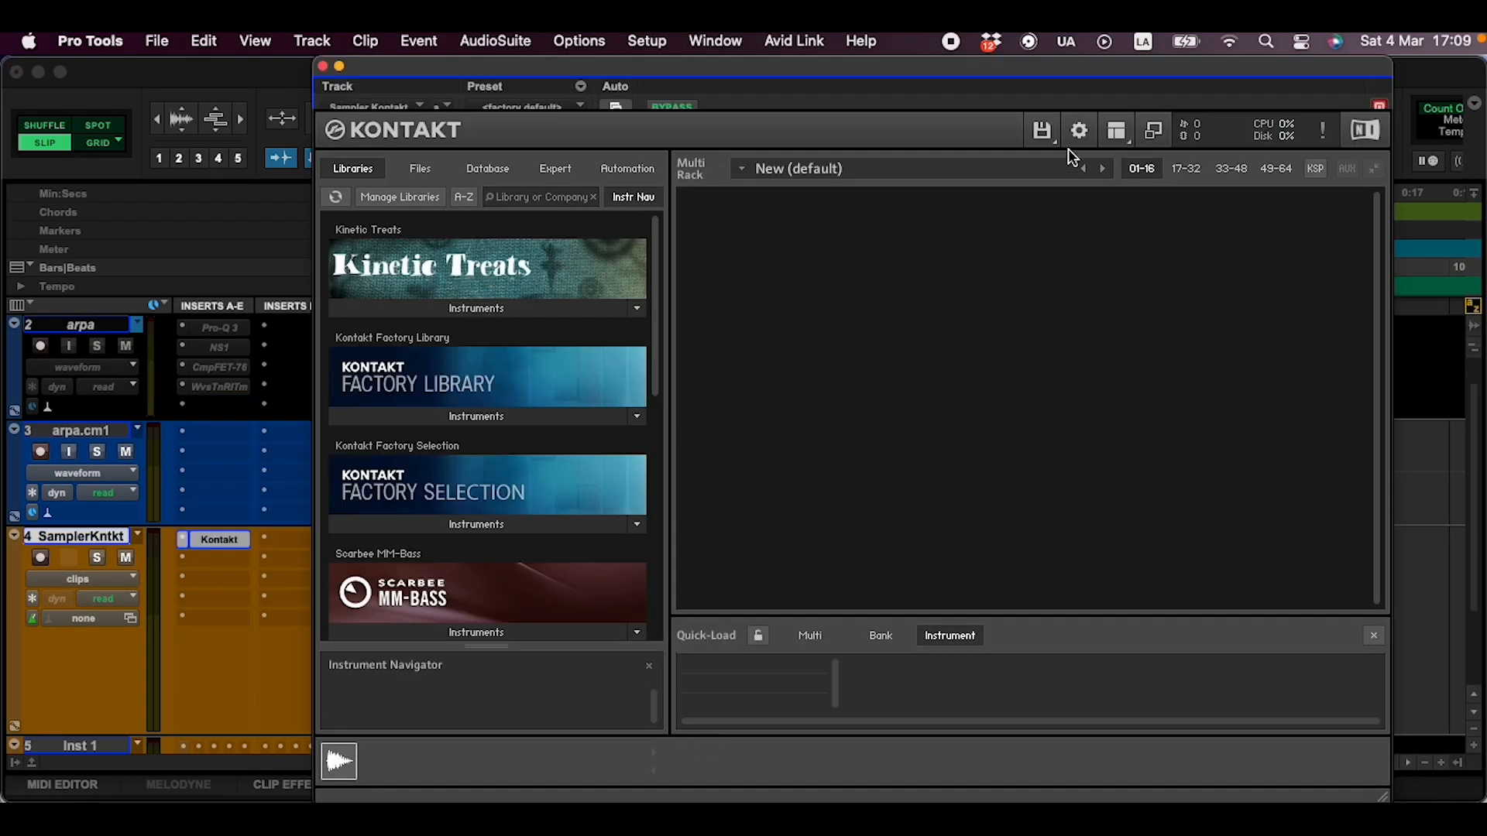
- Create a new default instrument in Kontakt and open its Mapping Editor
click(1041, 130)
click(1040, 158)
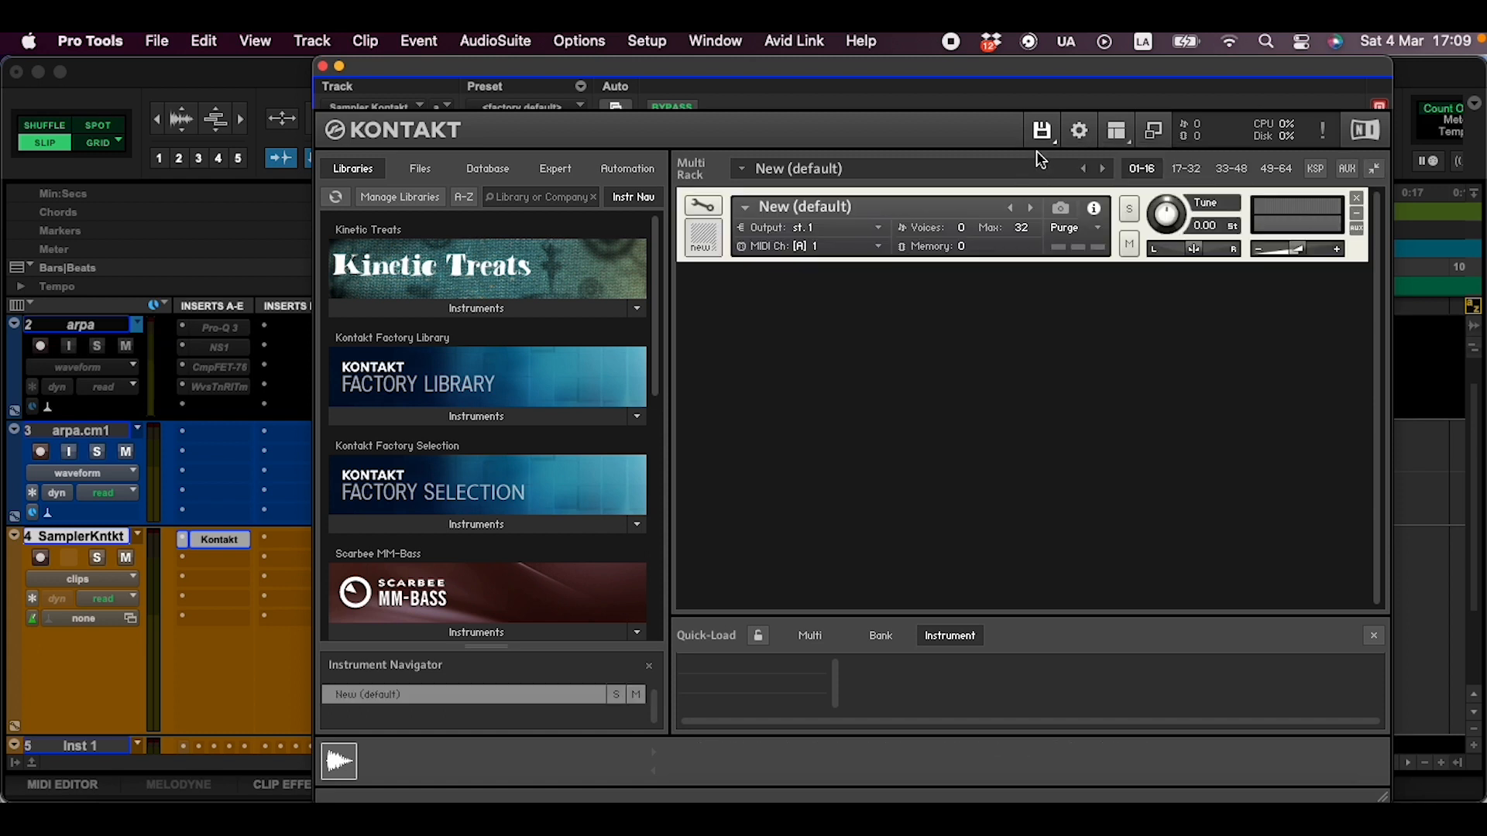
click(703, 205)
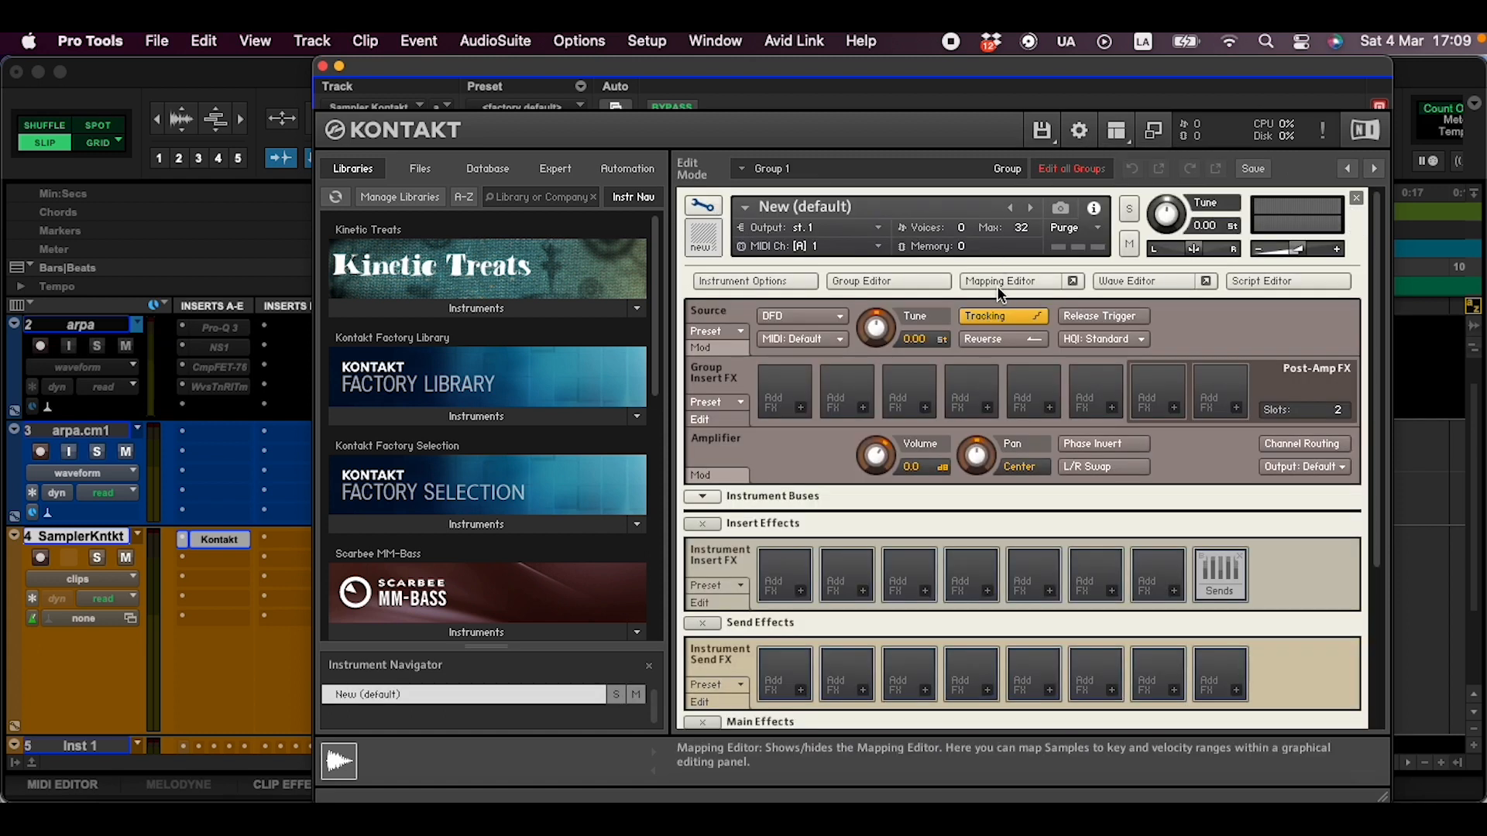
click(1001, 281)
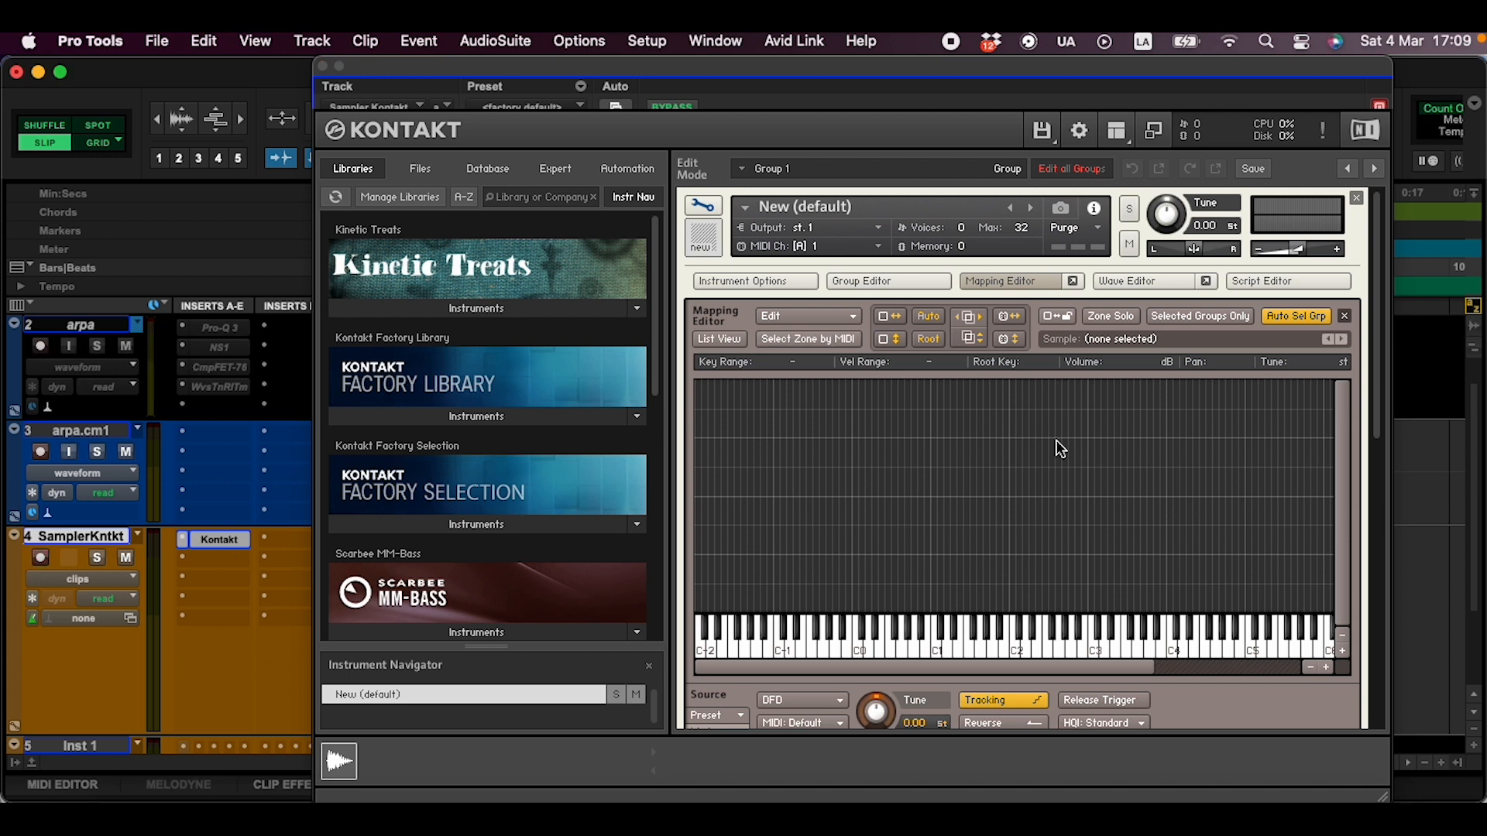
- Switch to Finder, show the samples folder as a list, and place Arpa Ab.wav on key G#1 in Kontakt's Mapping Editor
click(101, 789)
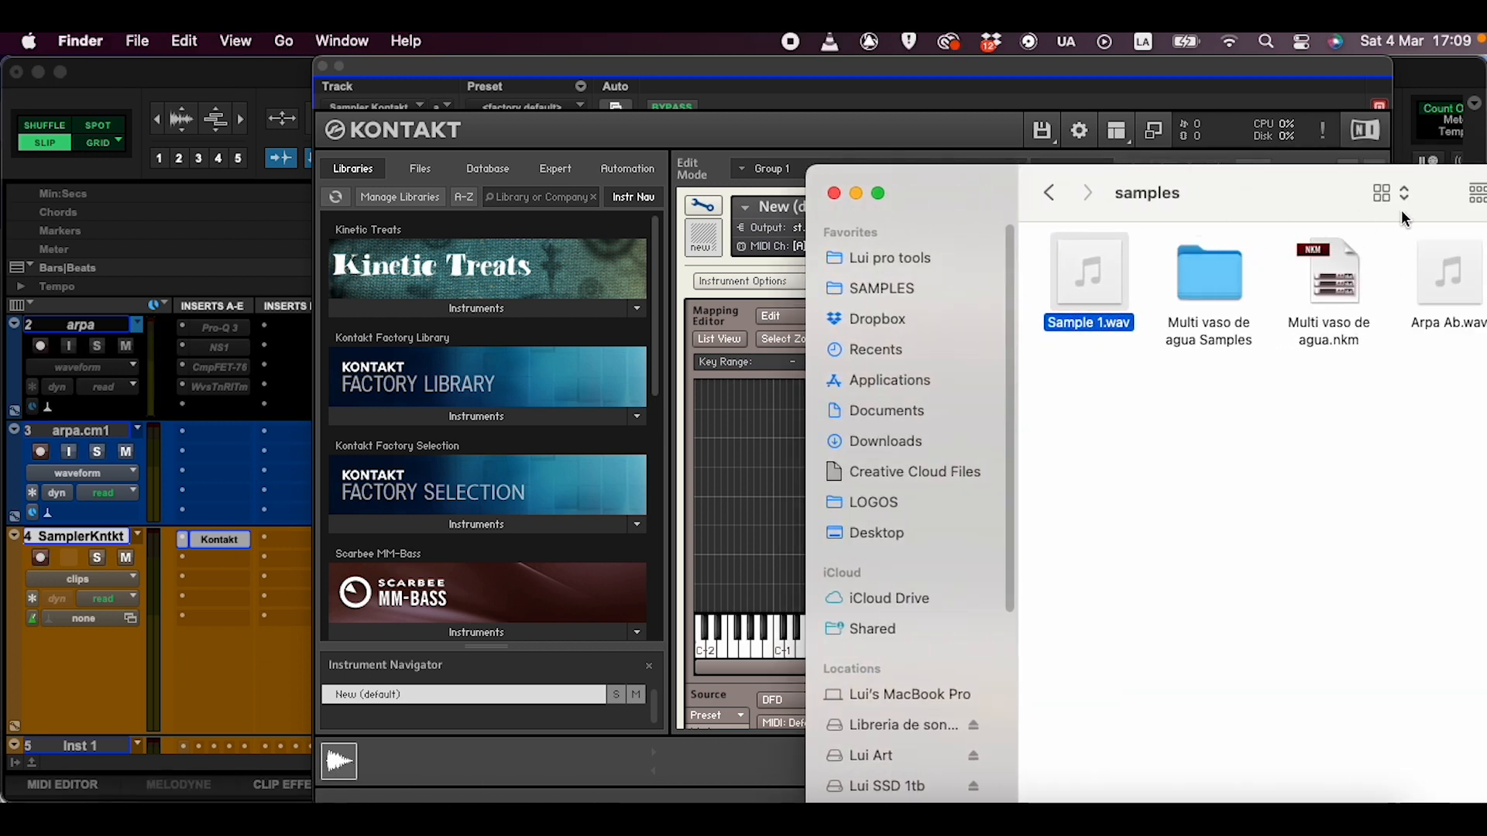
click(1390, 195)
click(1388, 222)
drag(955, 202, 1314, 313)
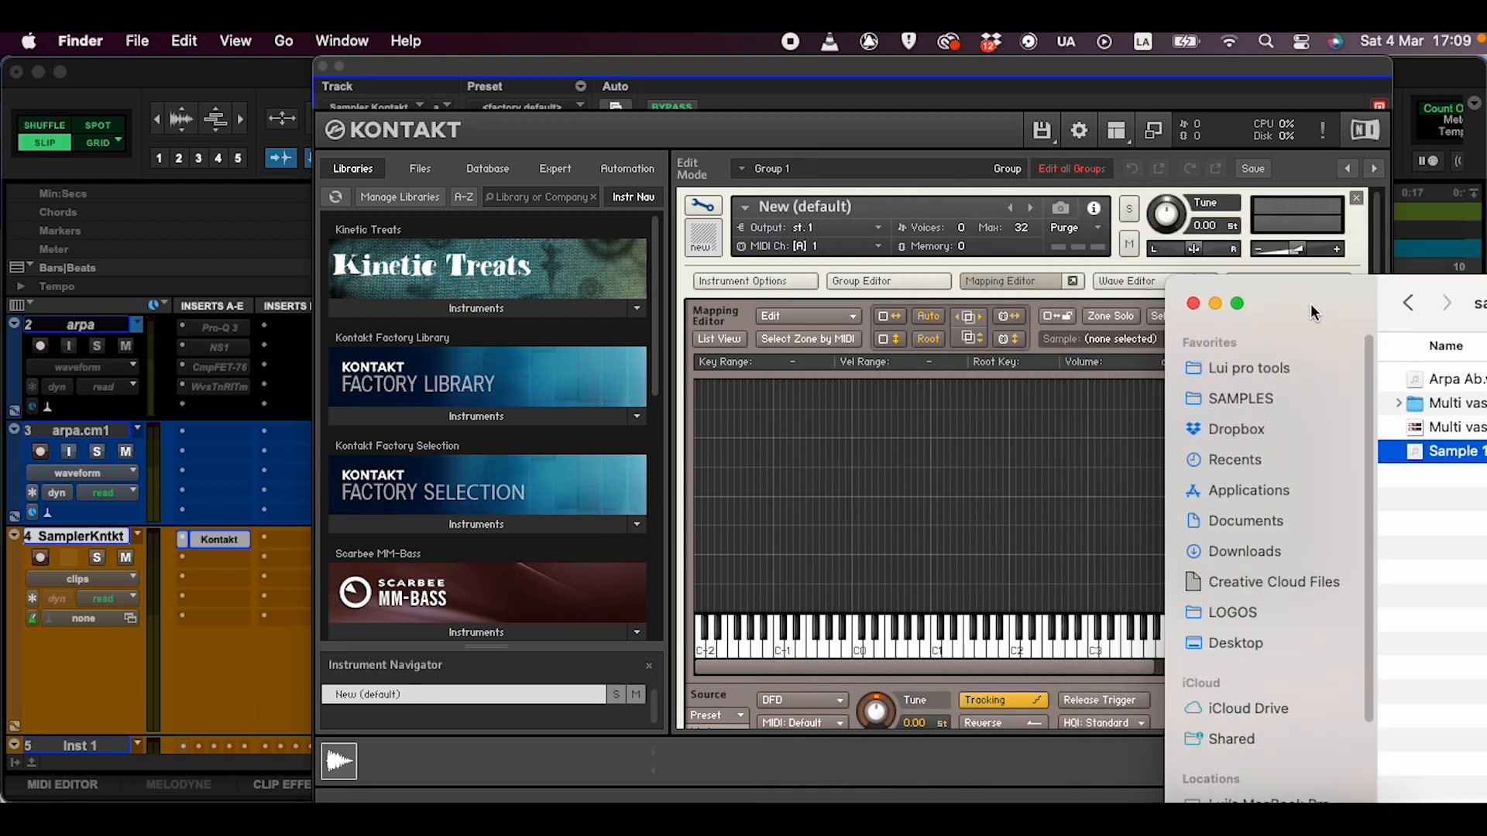
click(1456, 379)
drag(1447, 391, 985, 643)
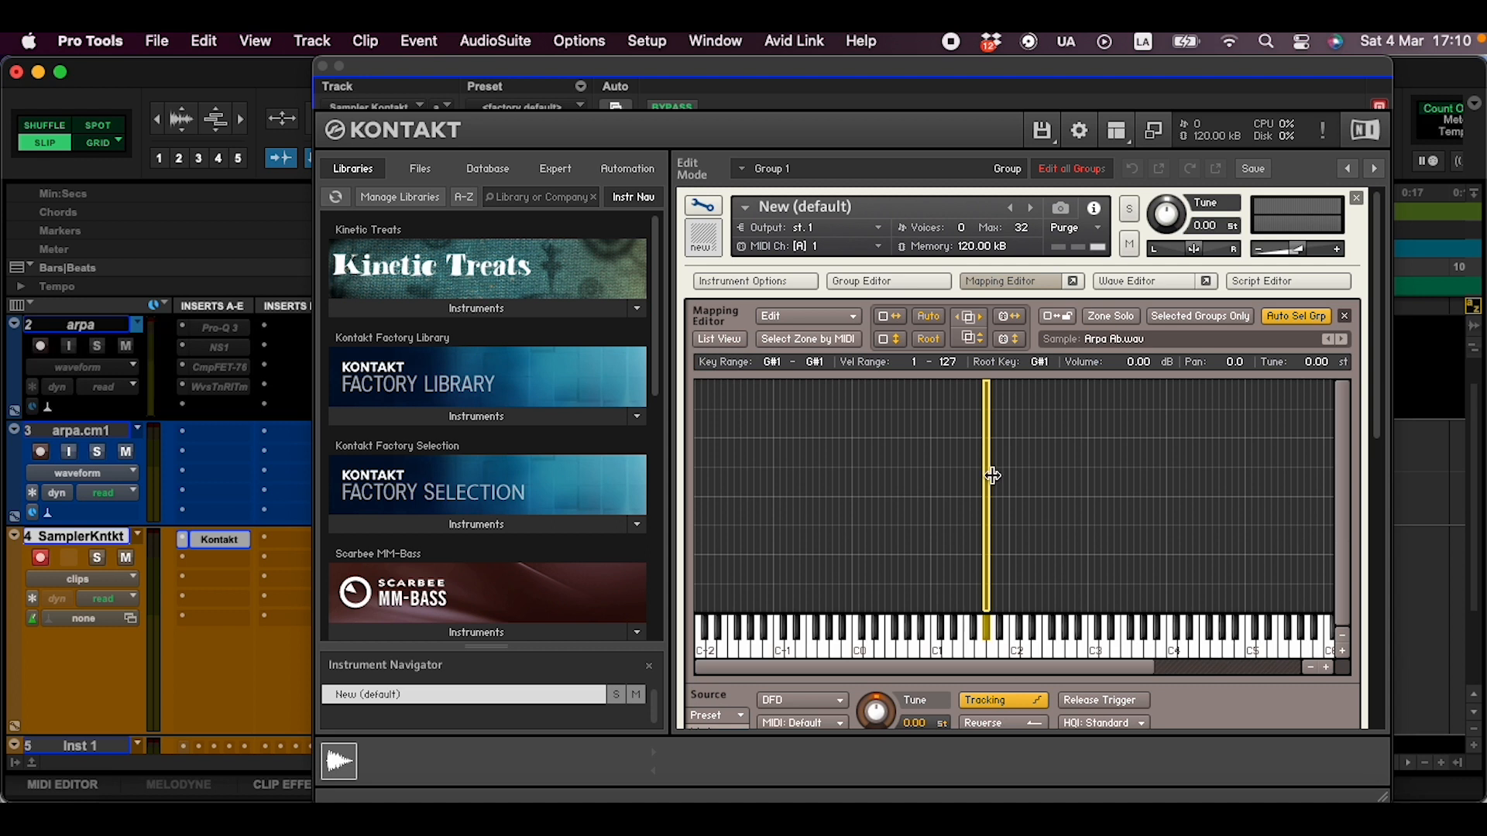
- Extend the Arpa Ab zone's key range in both directions so it spans C-2 to G8
drag(992, 476, 1357, 488)
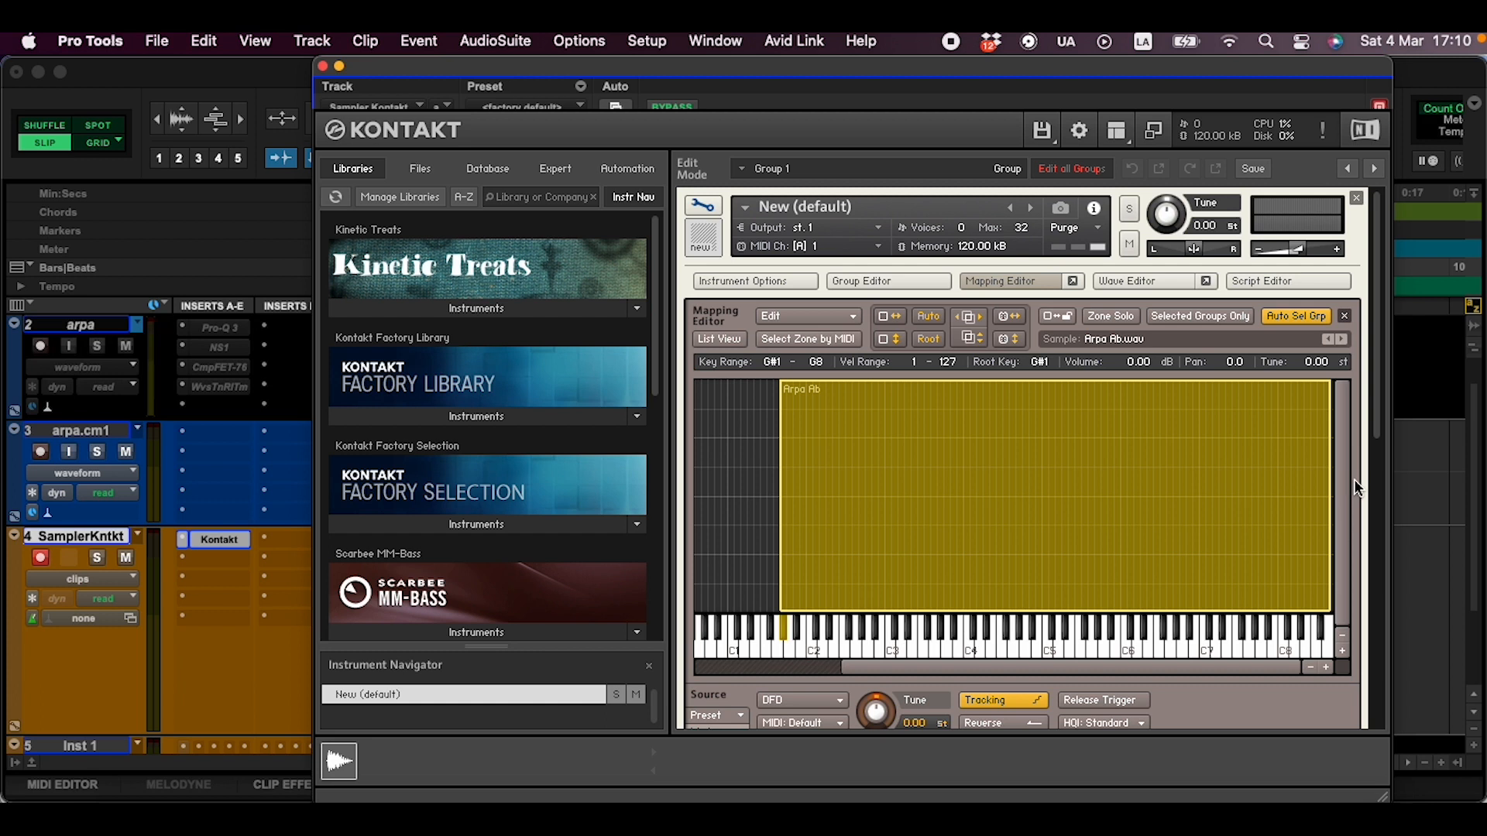
drag(1015, 668, 828, 668)
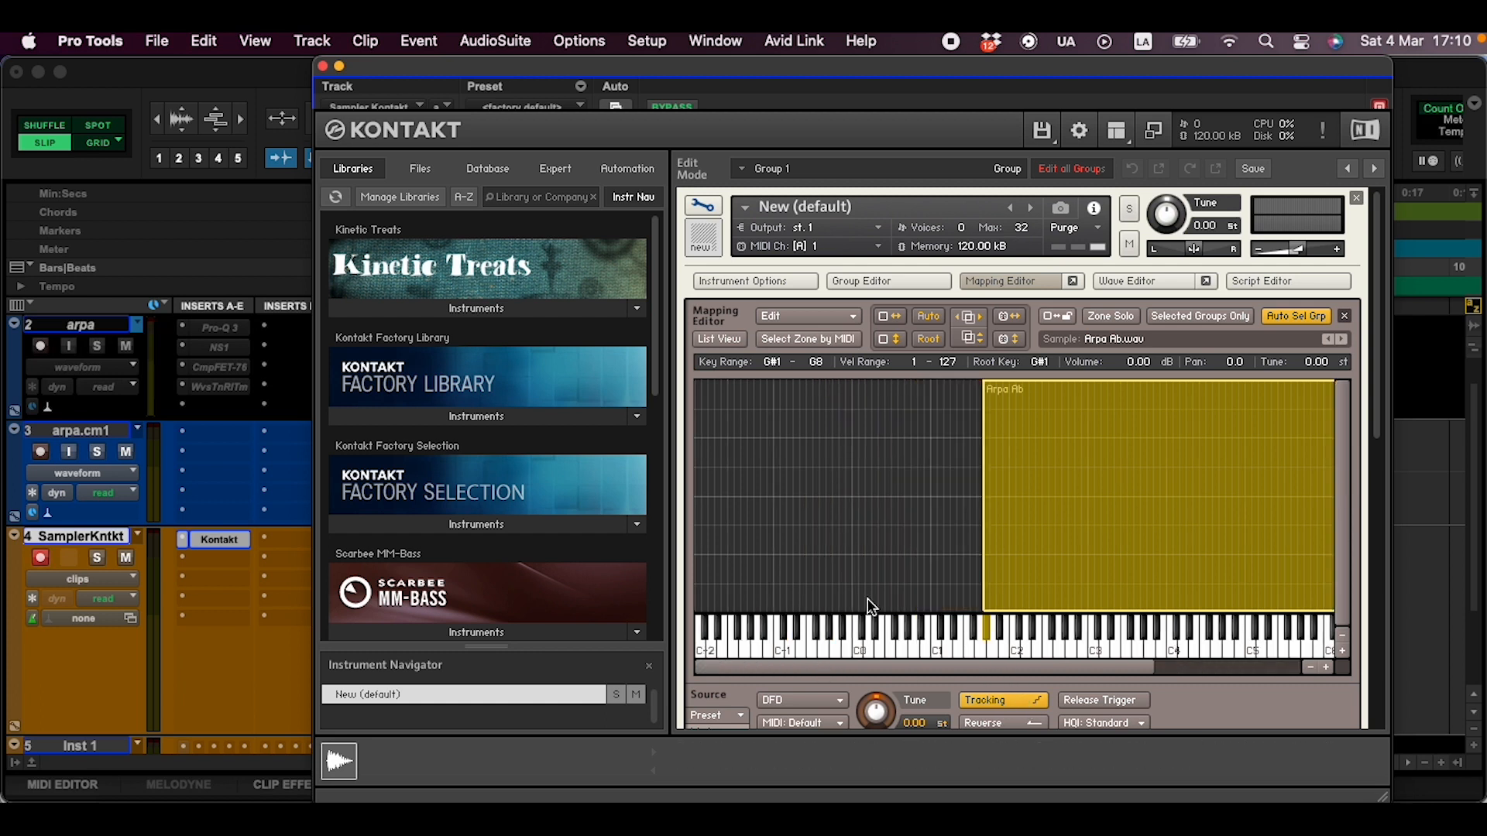
drag(980, 443, 636, 483)
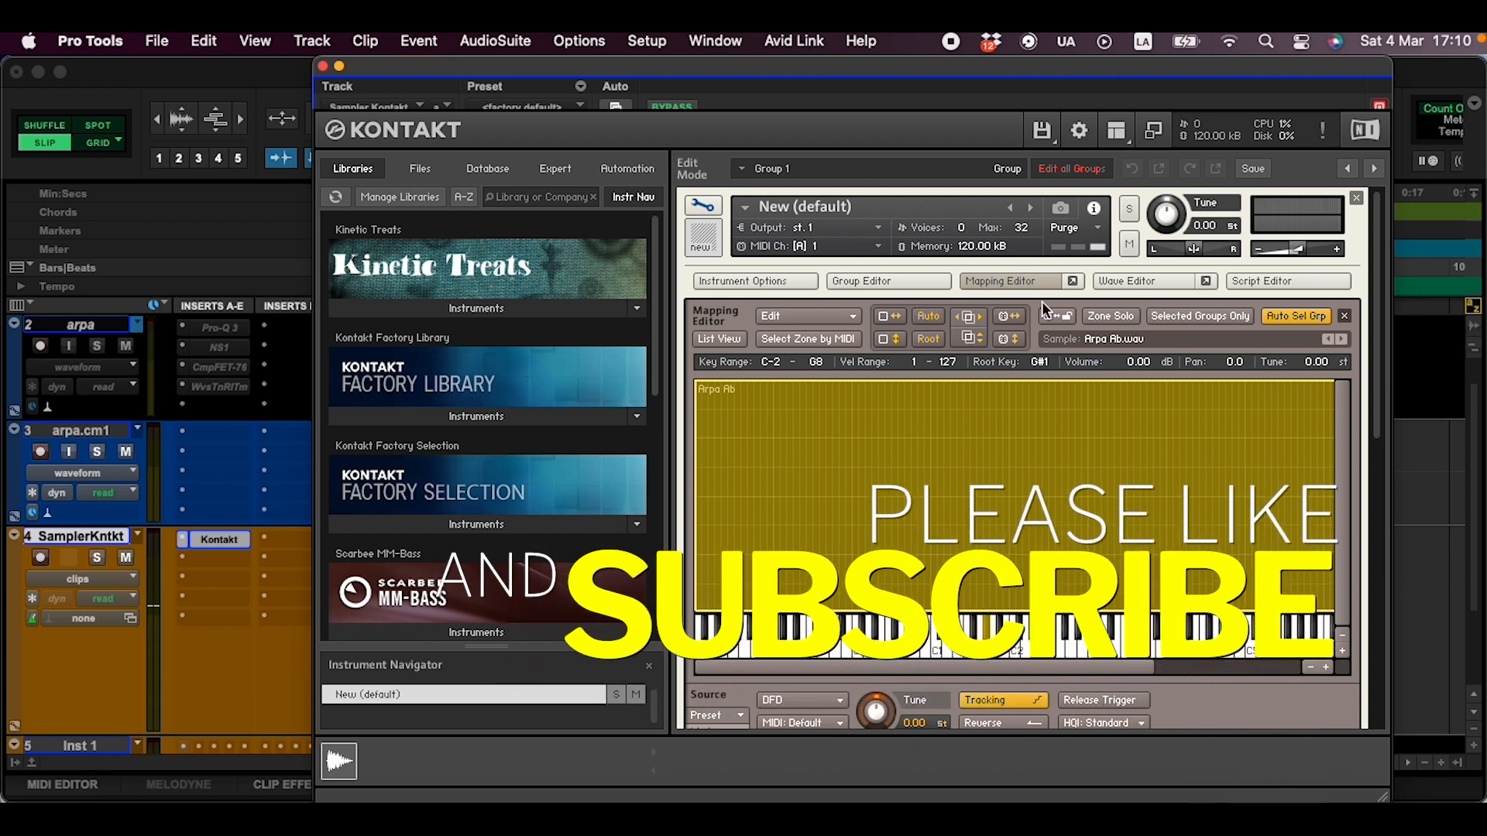
- Briefly show and hide the Wave Editor, and add a Tape Saturator in the first Instrument Main FX slot
click(1160, 284)
click(1160, 284)
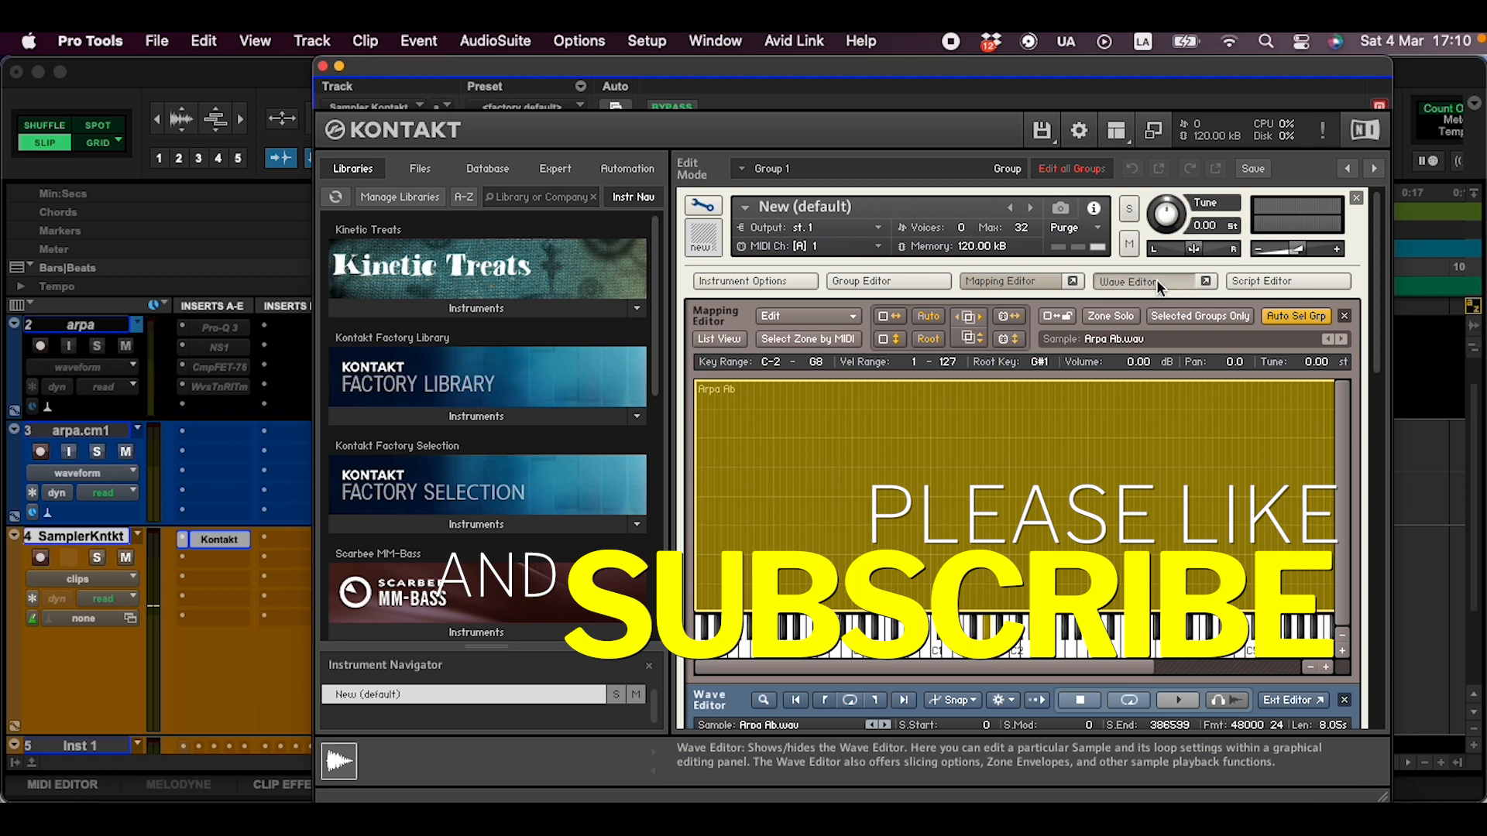
scroll(1050, 453, down, 2)
scroll(1050, 463, down, 15)
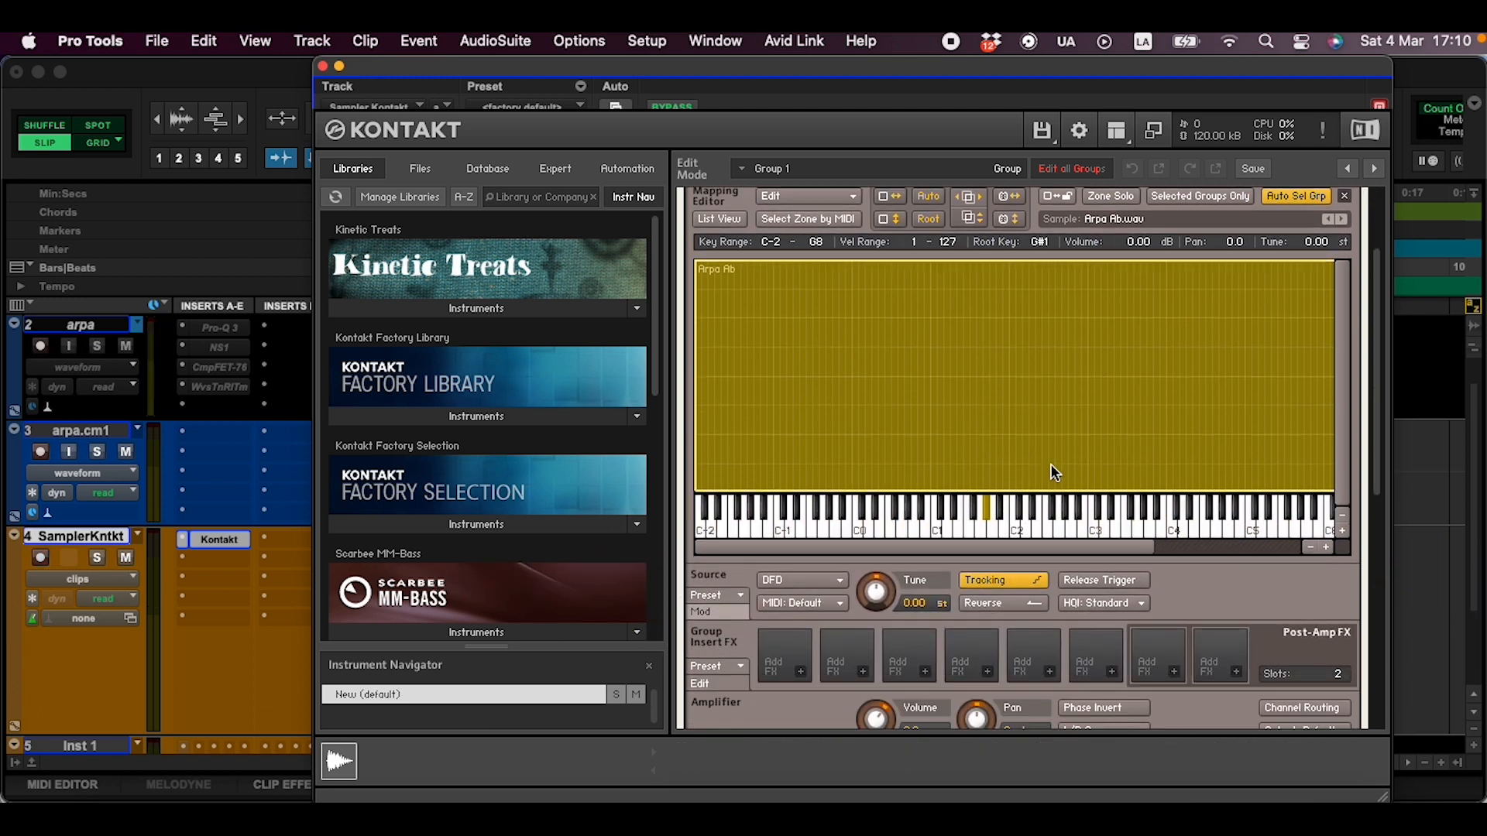
click(793, 574)
mouse_move(840, 667)
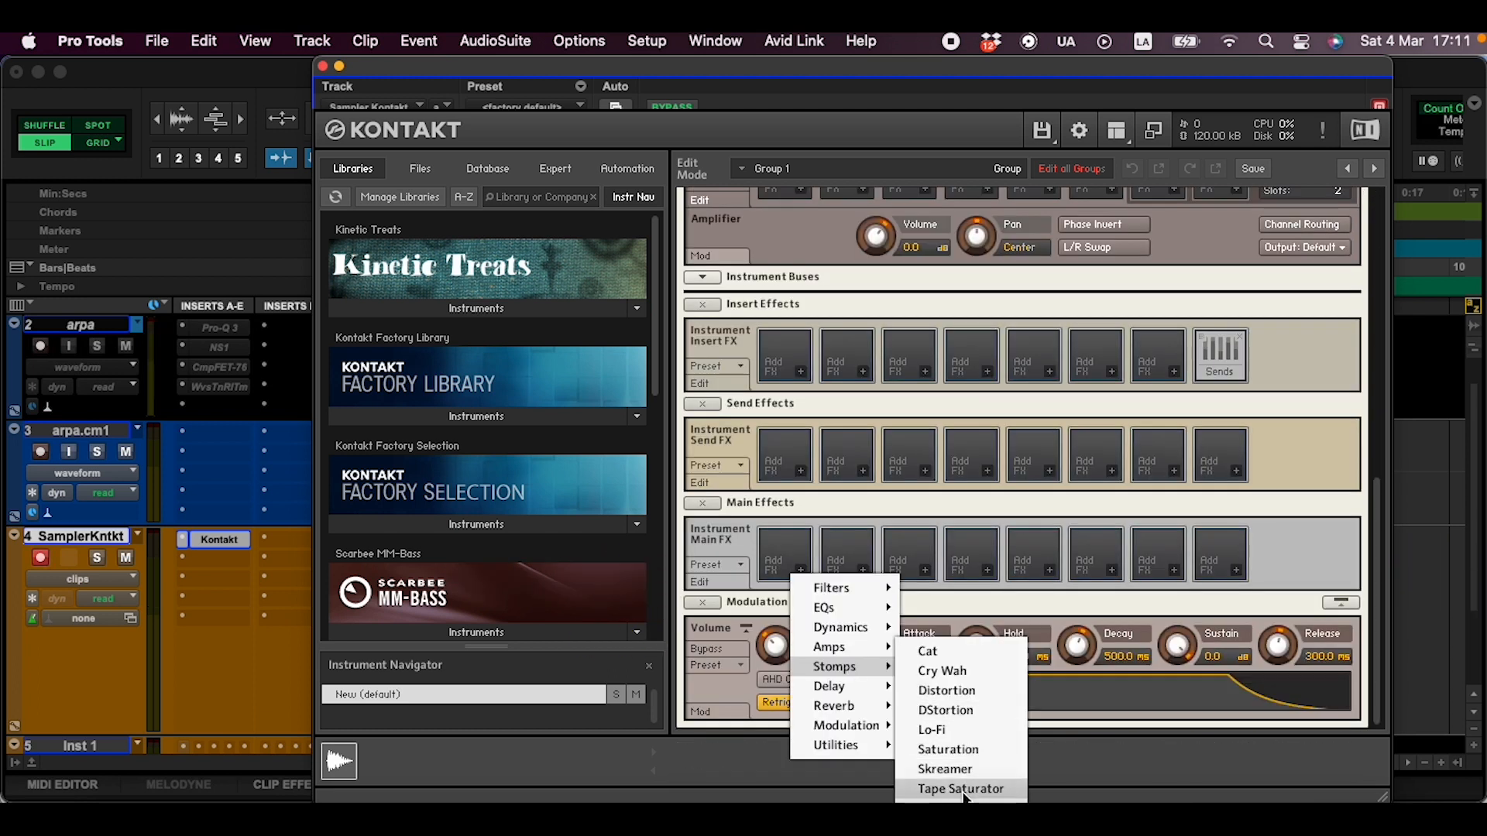
click(961, 789)
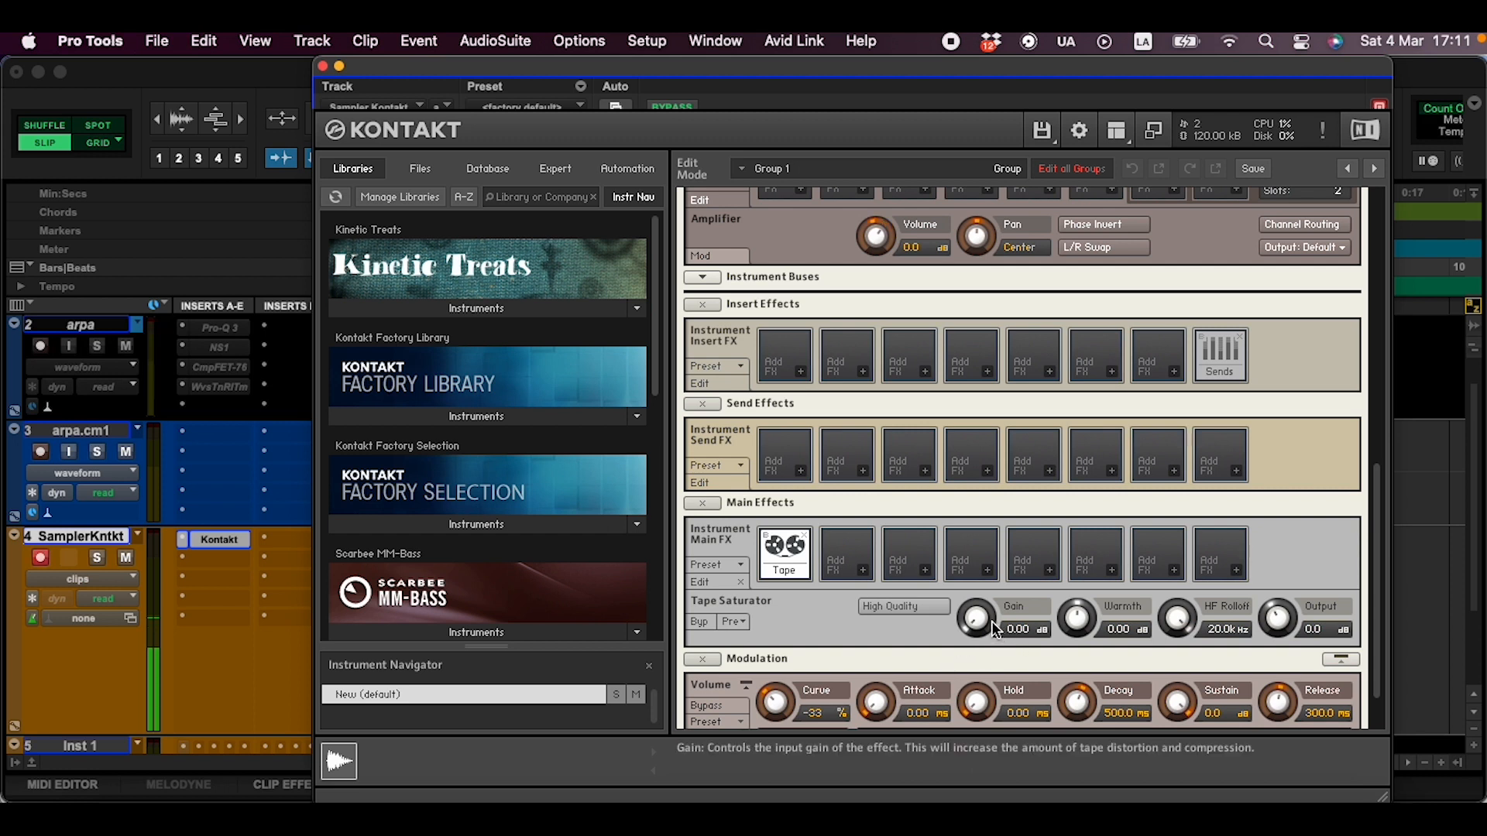
- Set the Tape Saturator's gain to 4.7 dB and its warmth to 2.3 dB
drag(987, 598, 988, 593)
drag(1083, 609, 1084, 594)
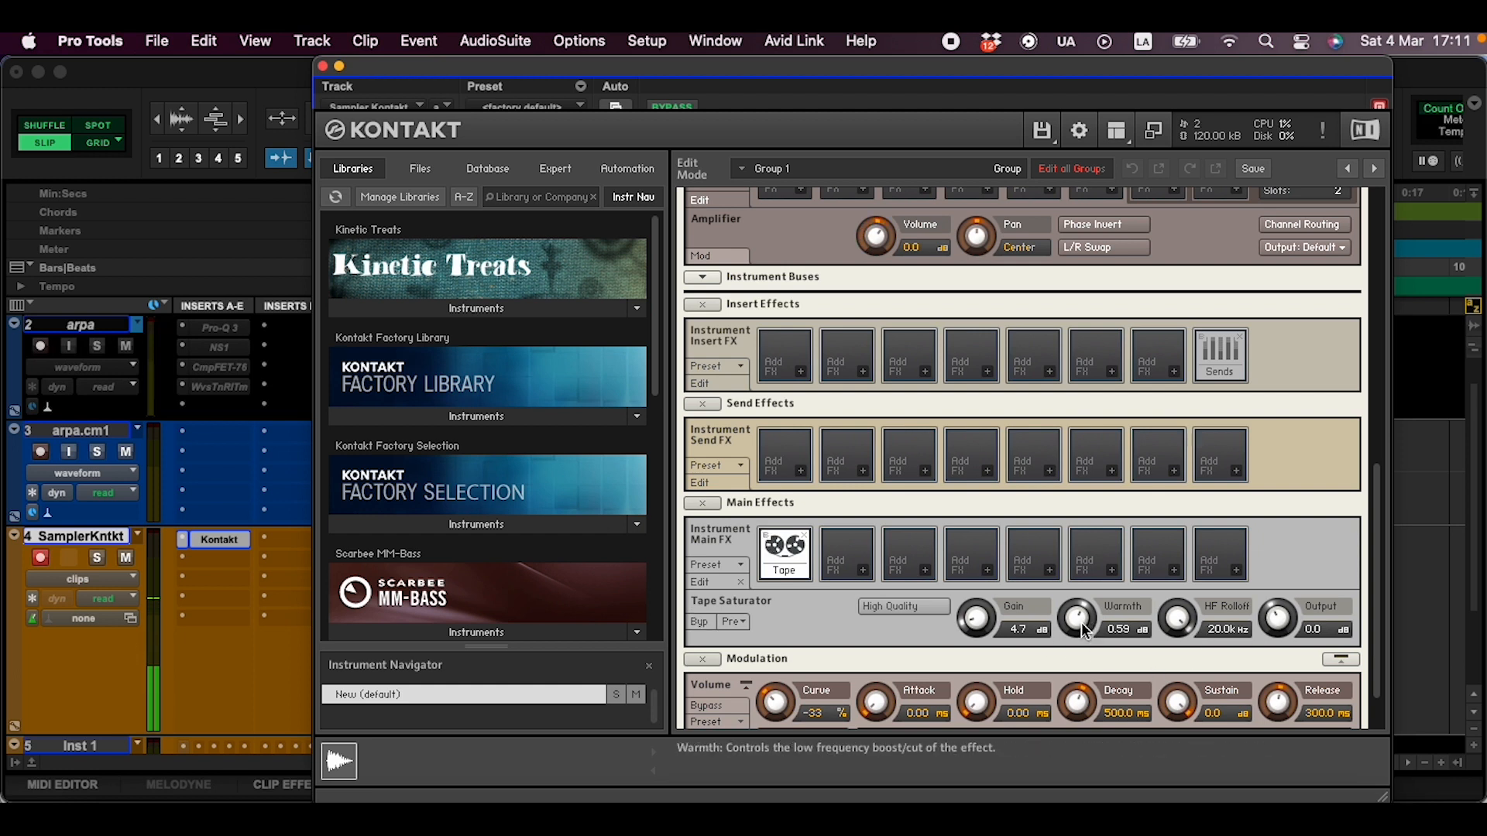
drag(1086, 582, 1082, 552)
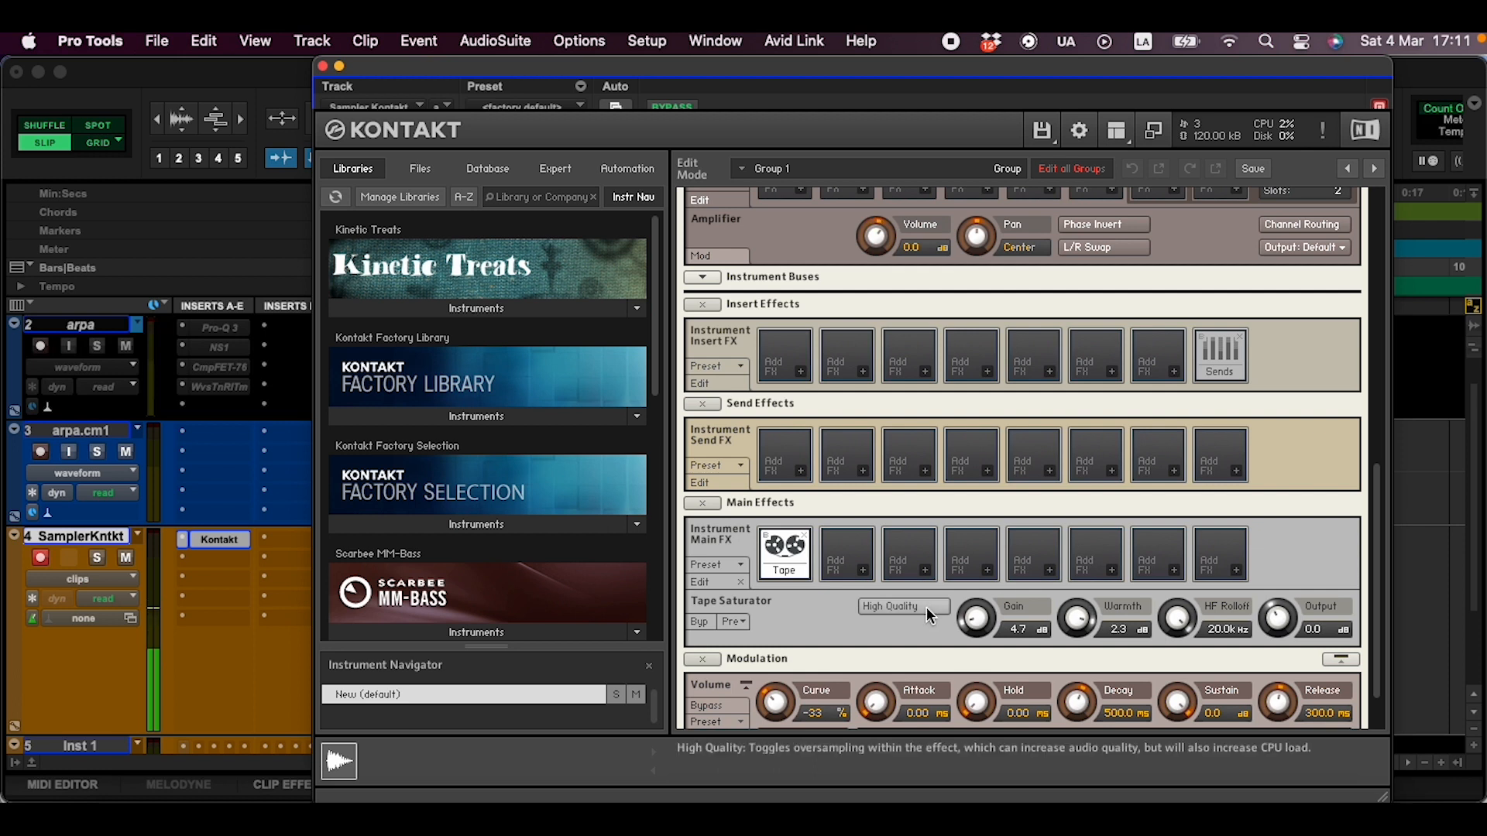
- Add a Rotator in the second Instrument Main FX slot, set its wet level to -8.2 dB and compare it with bypass
click(858, 573)
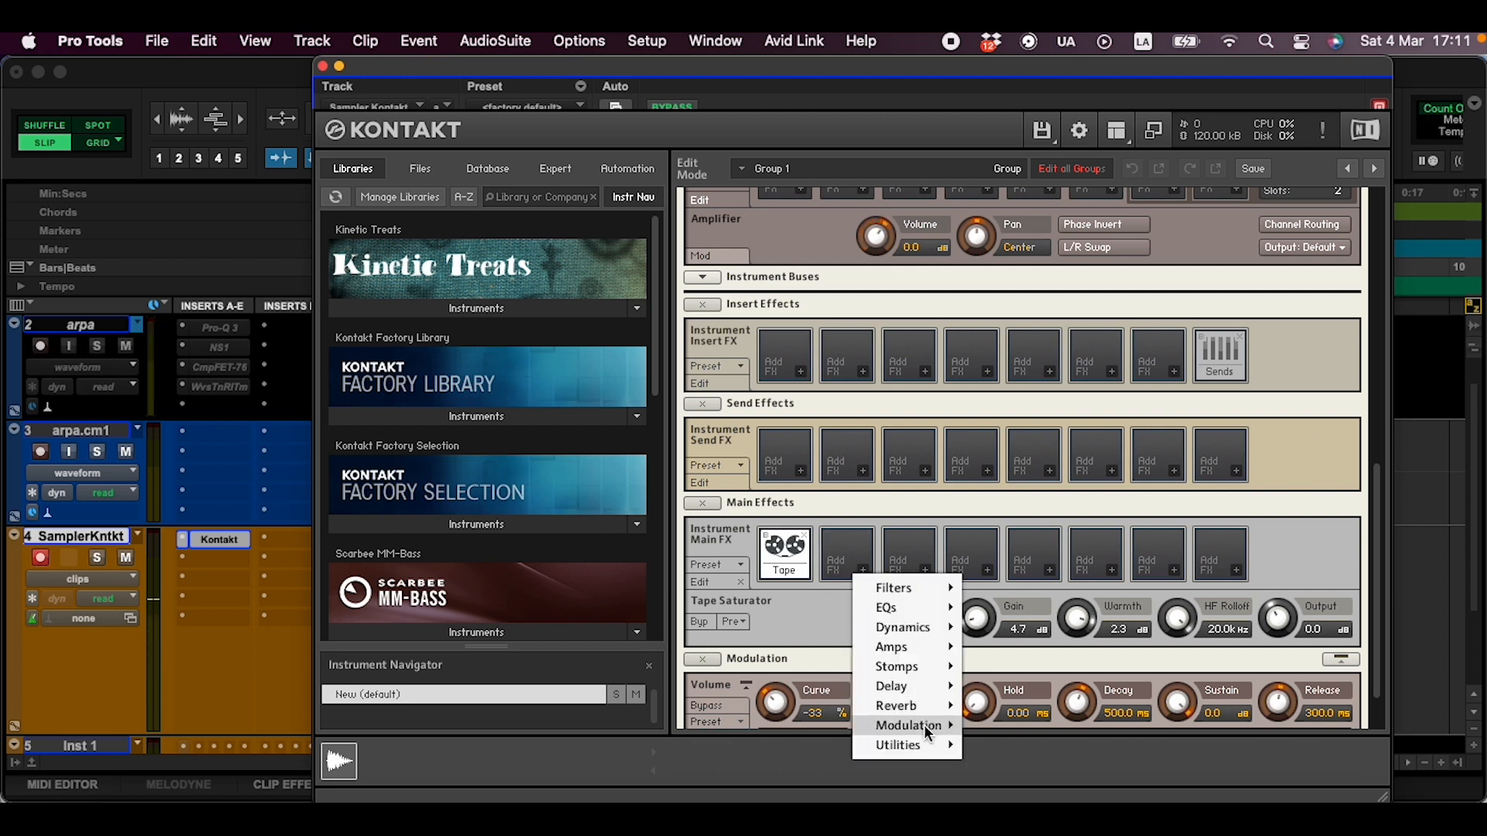
mouse_move(933, 726)
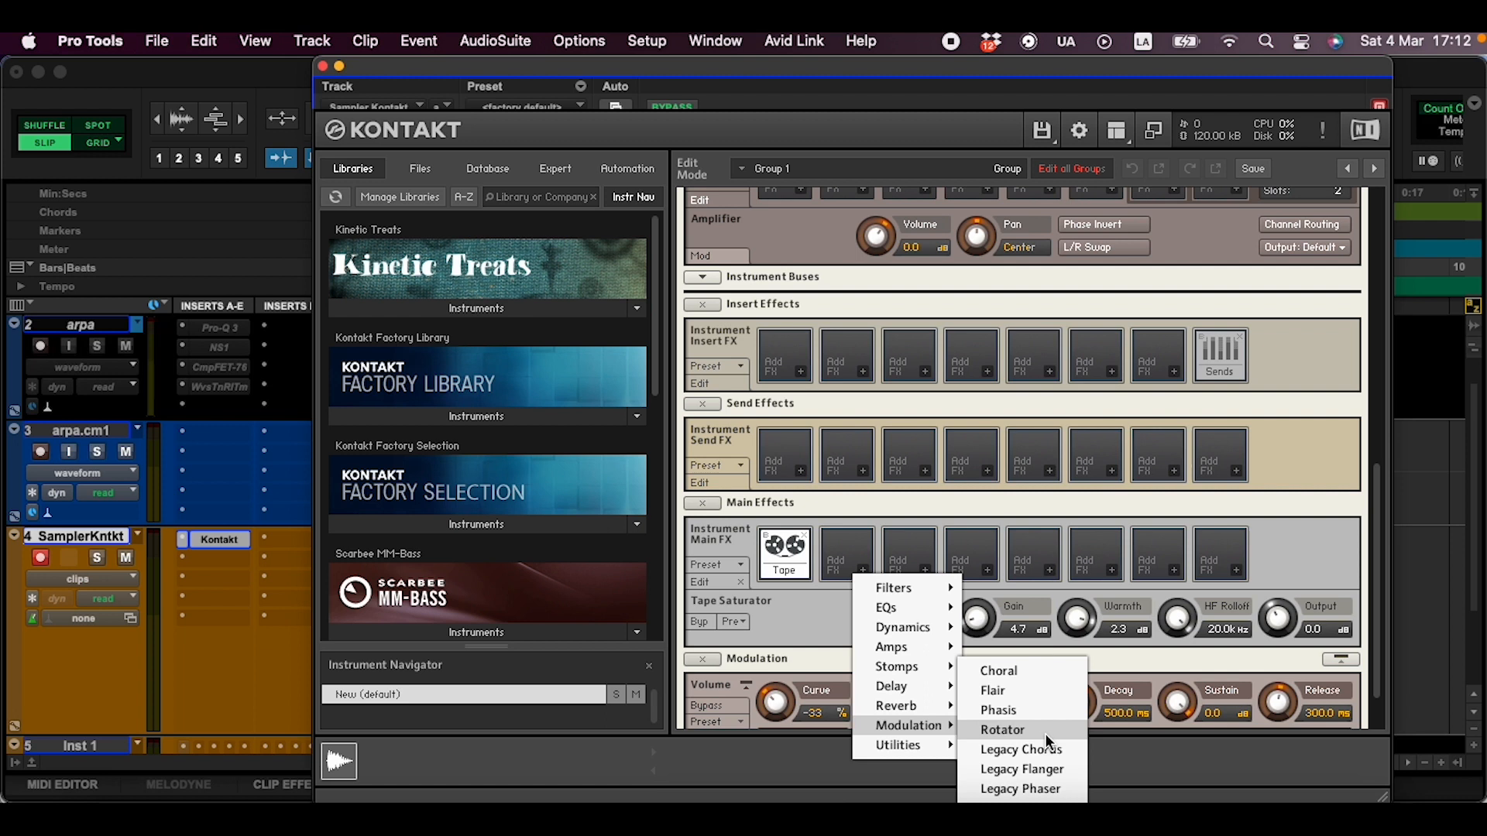
click(1046, 733)
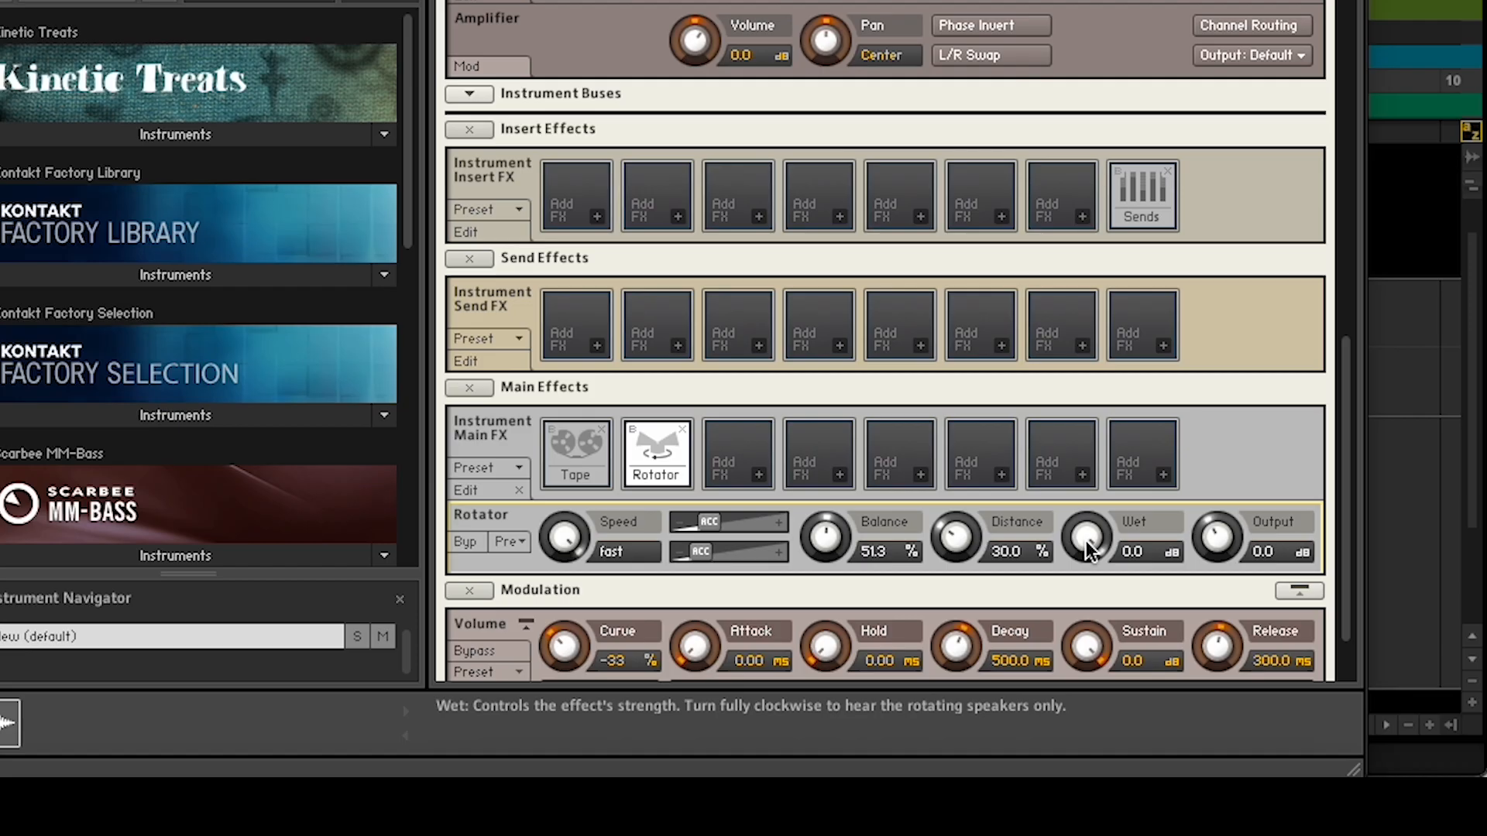
drag(1176, 617, 1179, 735)
drag(1084, 677, 1060, 608)
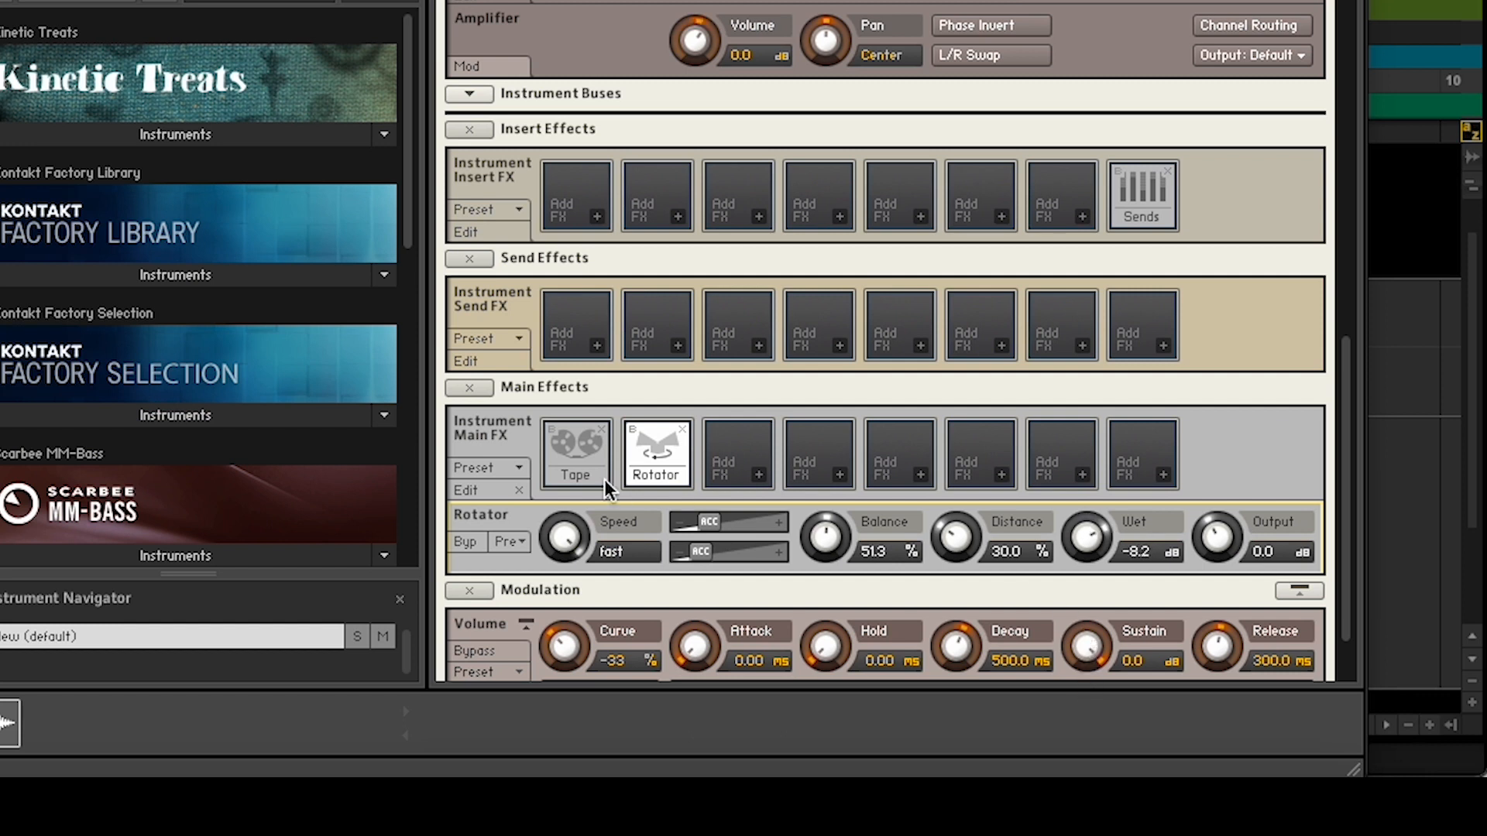
click(631, 428)
click(632, 428)
- Add a Legacy Delay in the third Instrument Main FX slot and set its time to 376.6 ms
click(755, 478)
mouse_move(826, 651)
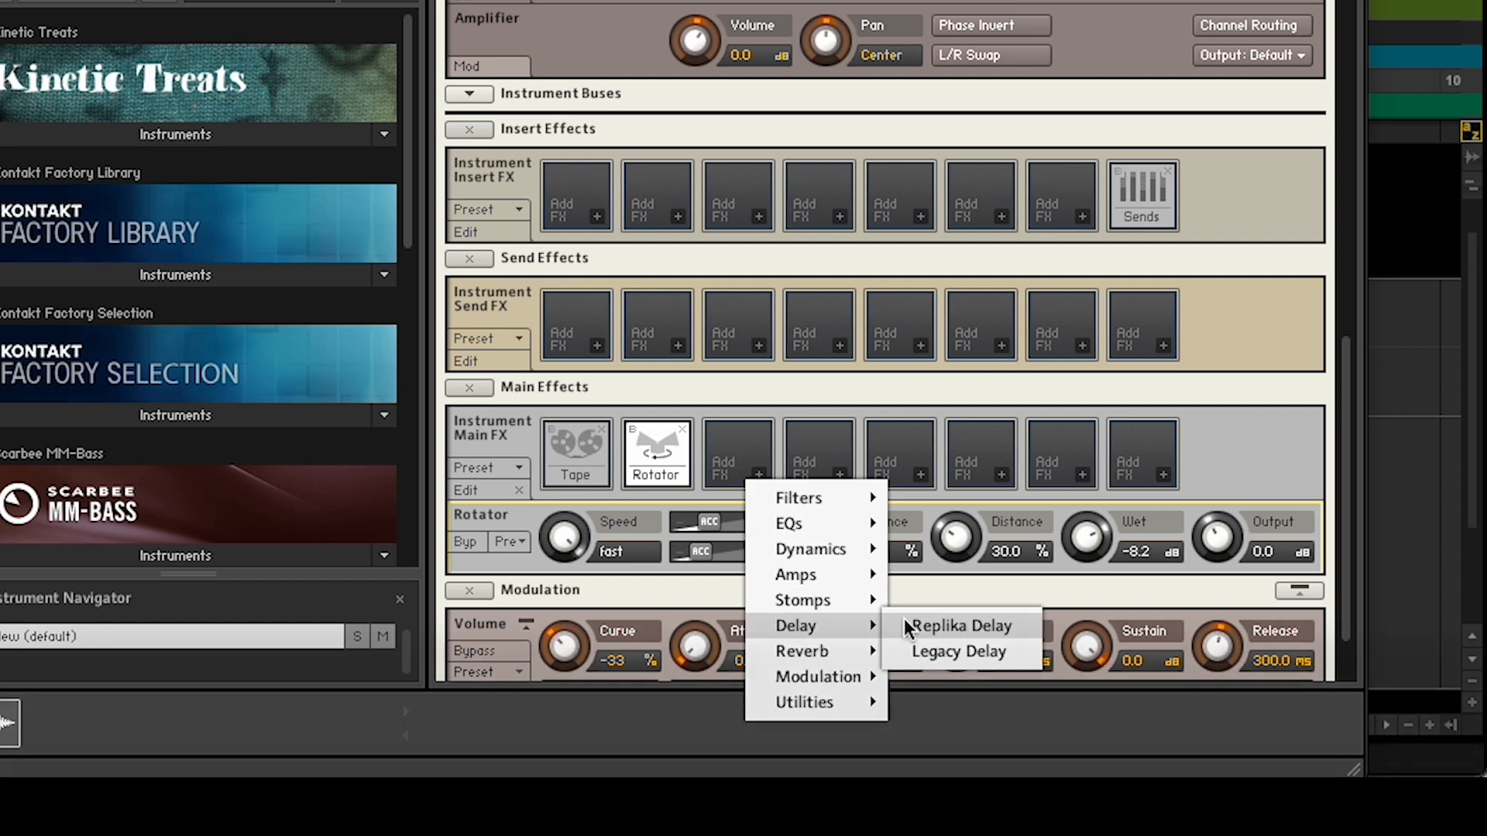
click(989, 642)
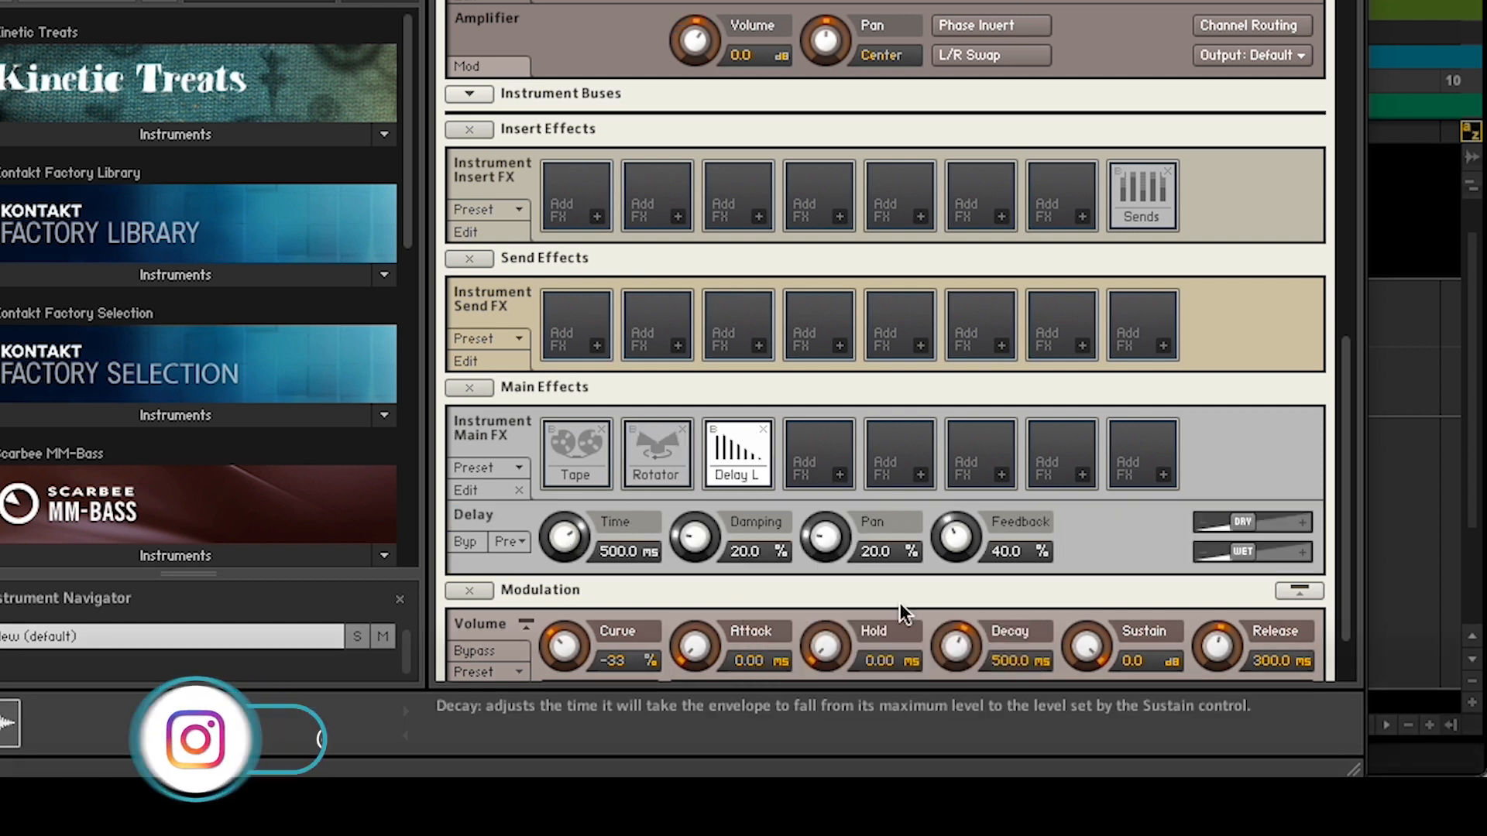
drag(570, 547, 563, 556)
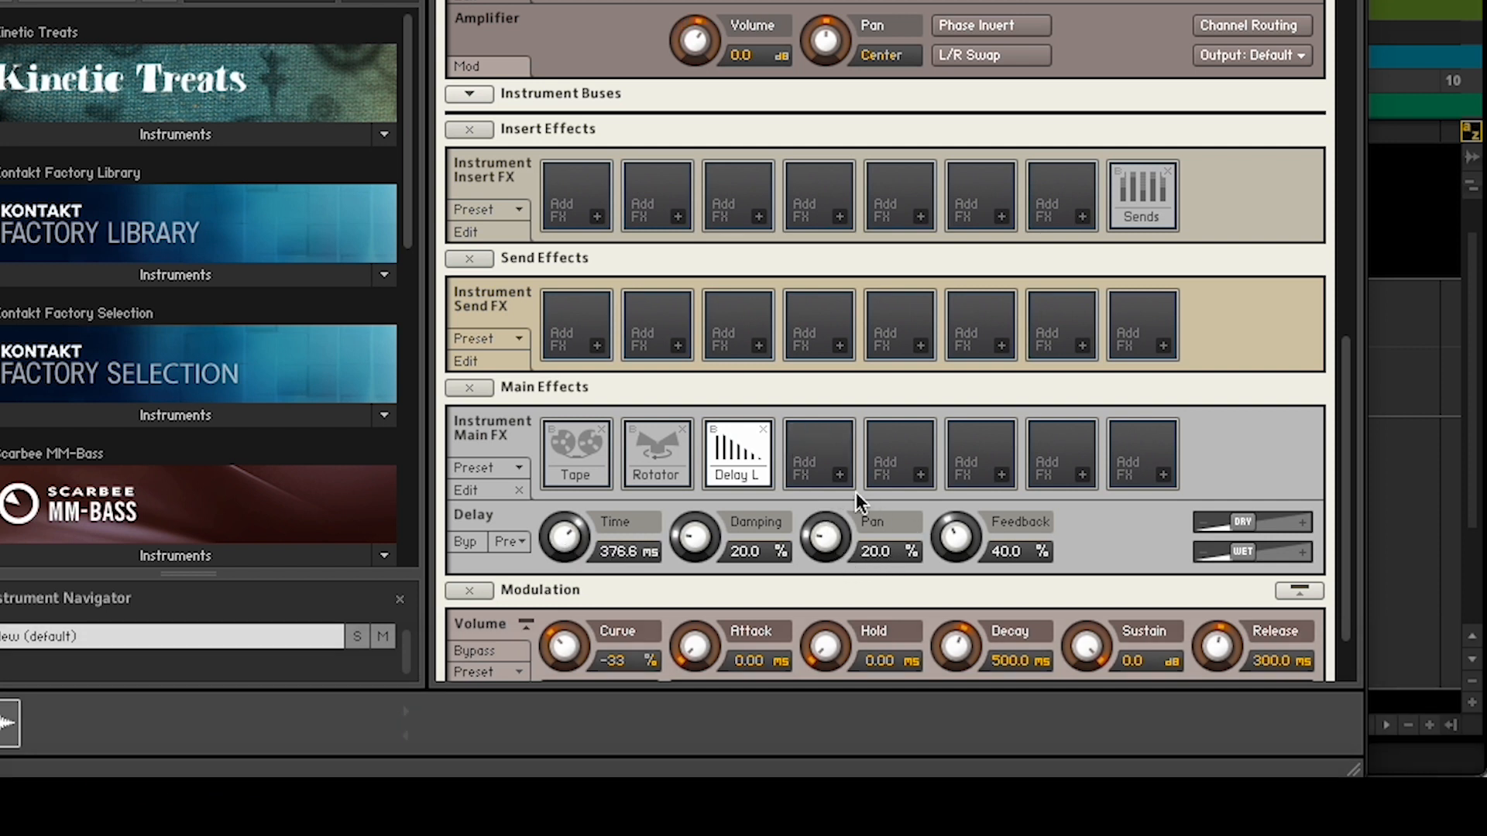
- Add a Reverb in the fourth Instrument Main FX slot with 90.1 ms predelay, 65.8% size, 97.6% damping and 64.2% diffusion
click(826, 479)
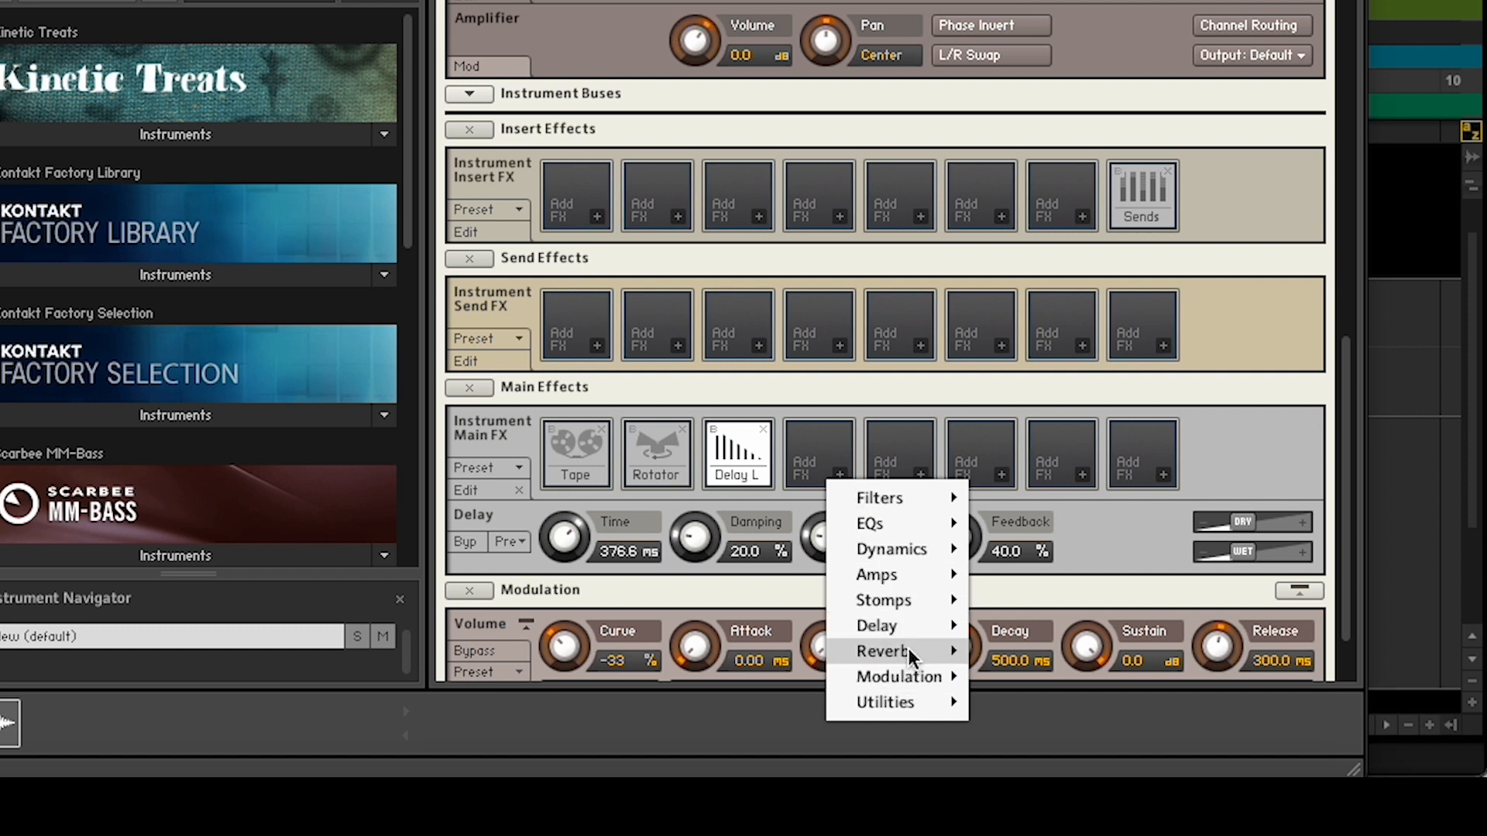
mouse_move(909, 648)
click(1090, 698)
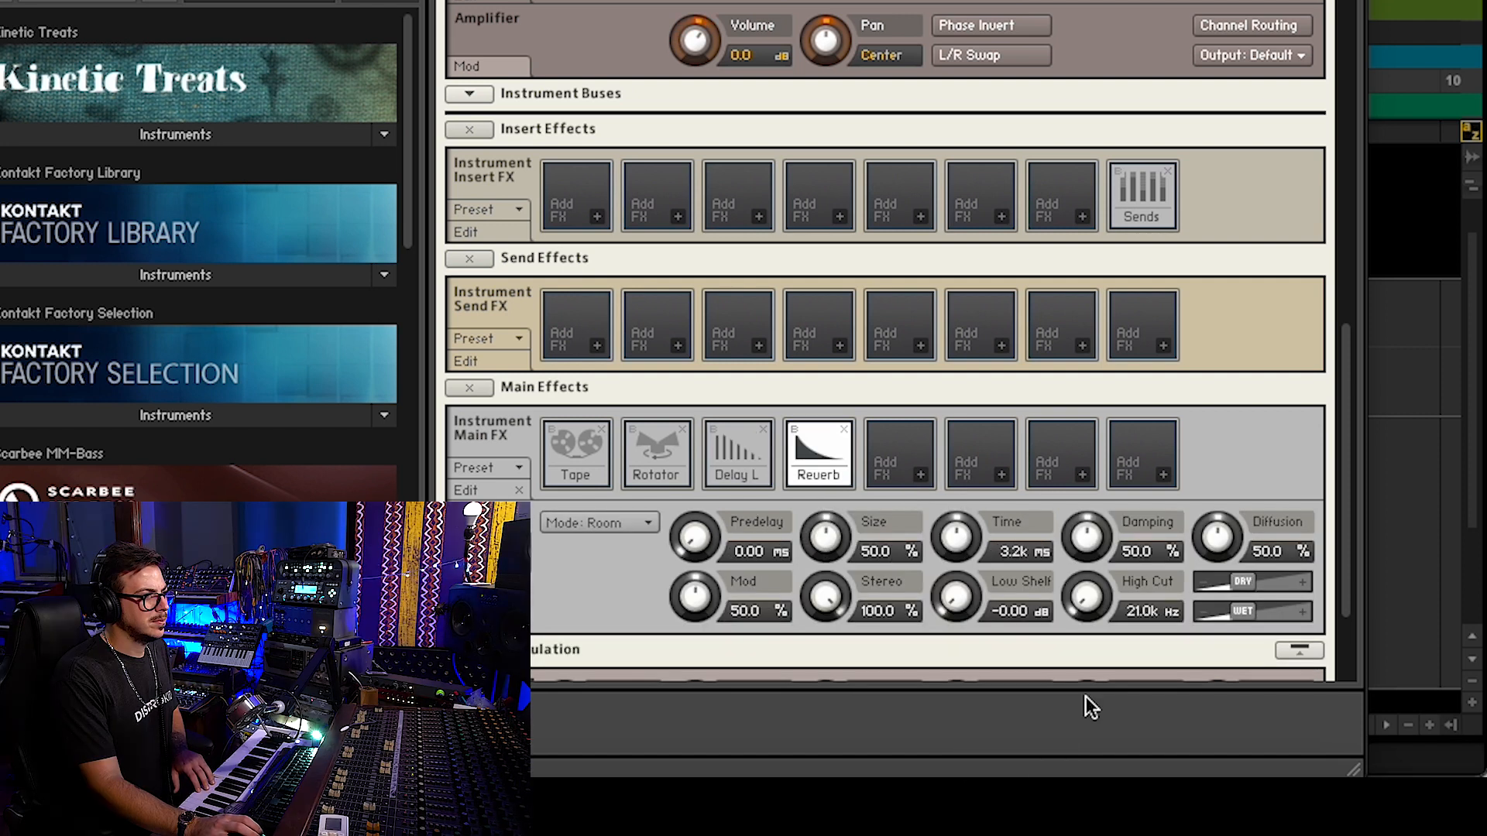
drag(699, 542, 693, 403)
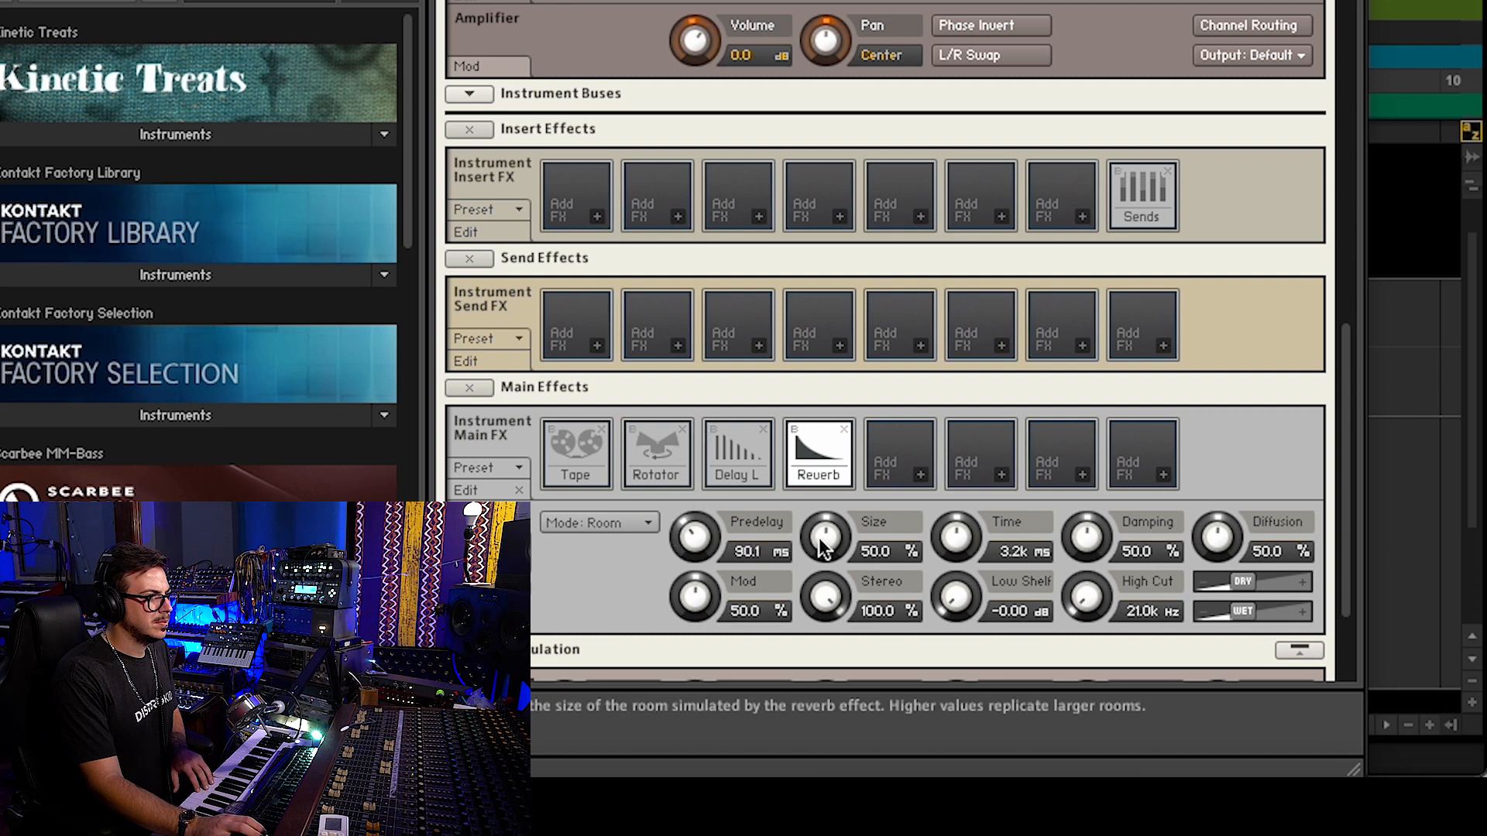
drag(824, 546, 826, 518)
drag(1087, 537, 1088, 399)
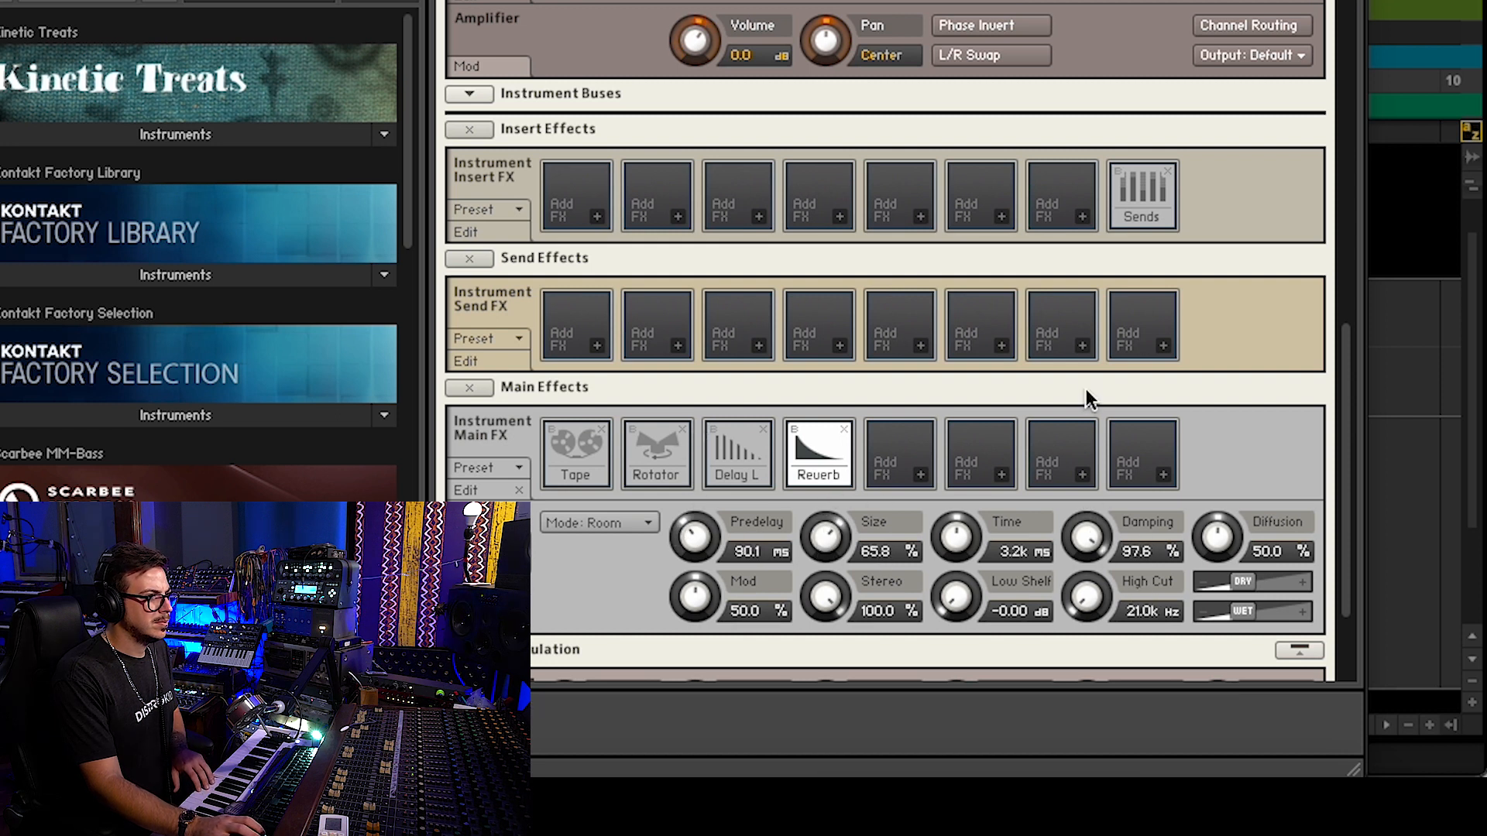
drag(1231, 546, 1235, 500)
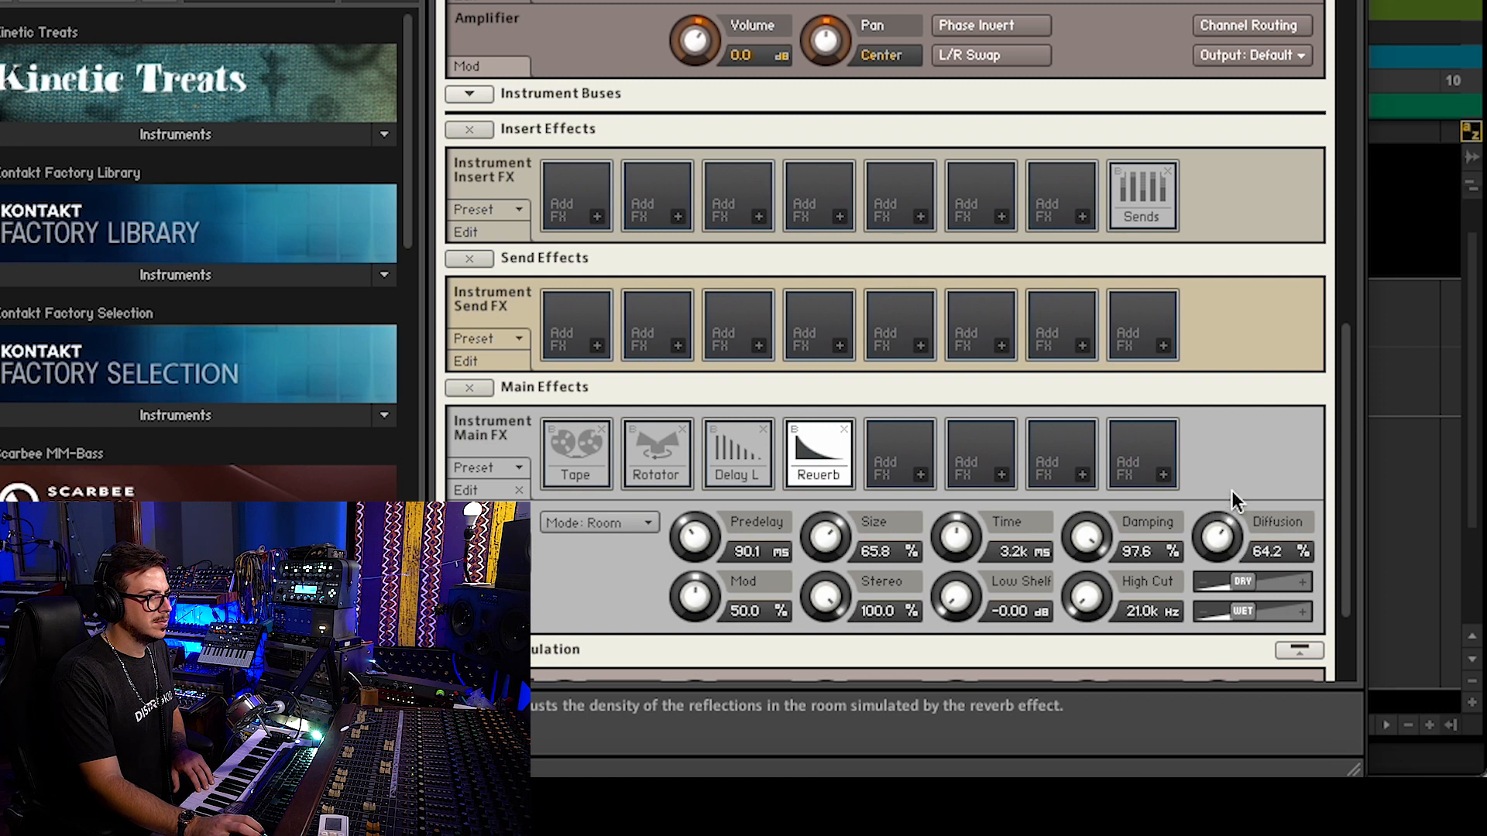
- Set the reverb's low shelf to -3.0 dB, mod to 75.3%, damping to 100% and high cut to 2.0 kHz, and adjust its wet level
drag(985, 518, 986, 523)
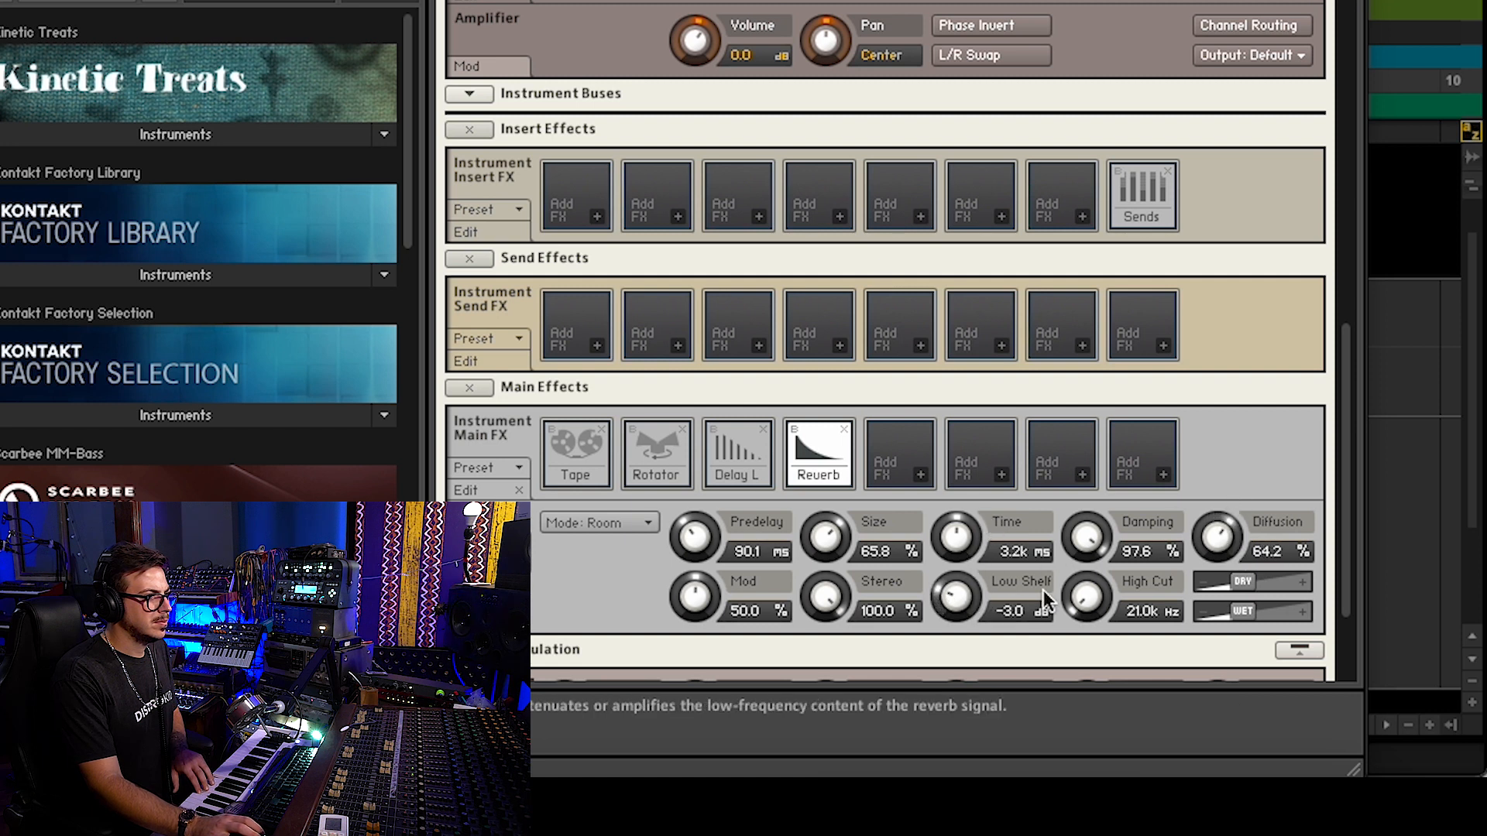
drag(1098, 513, 1096, 500)
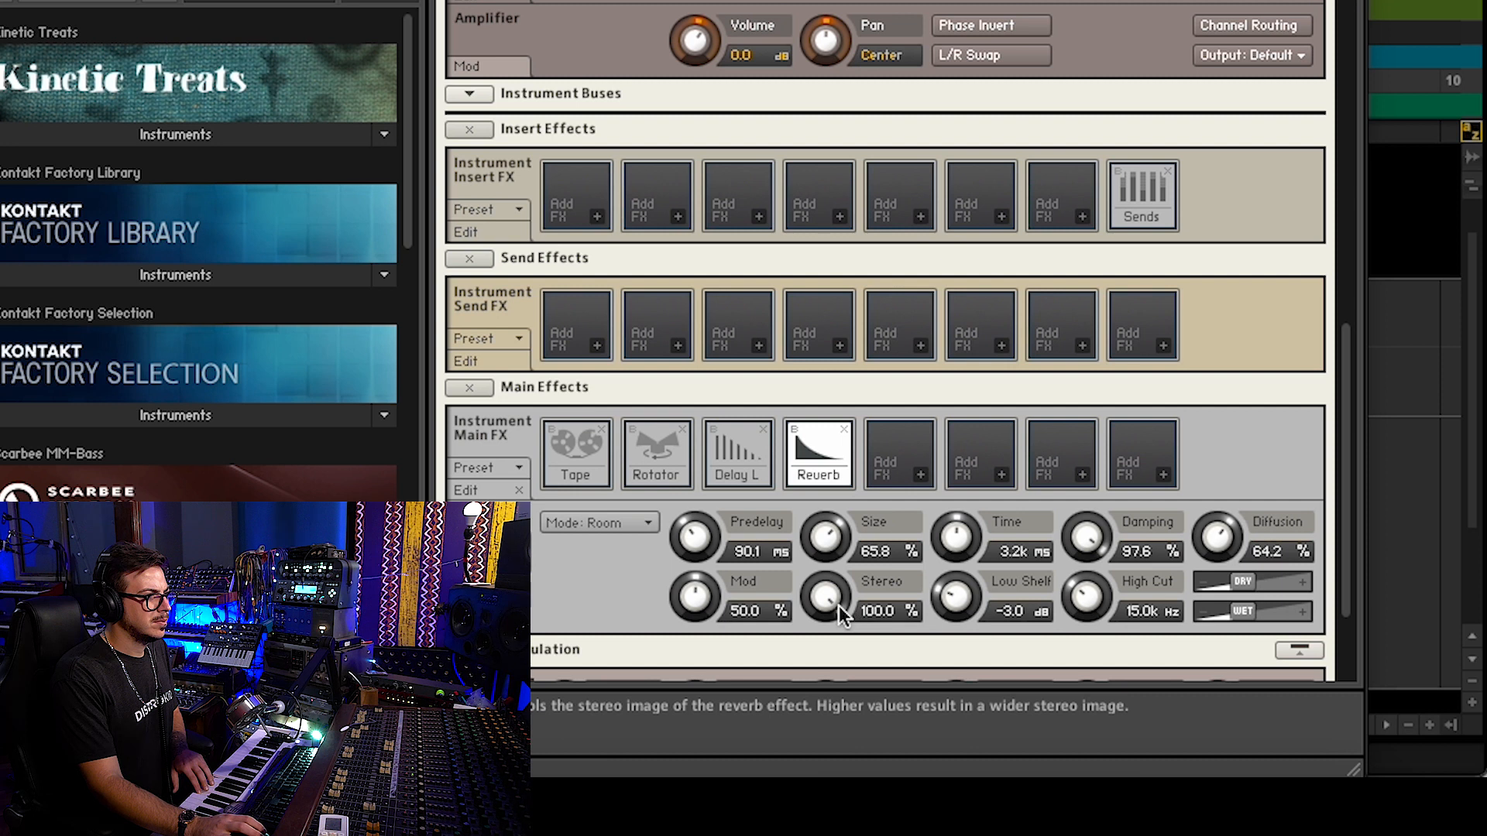
drag(703, 609, 723, 559)
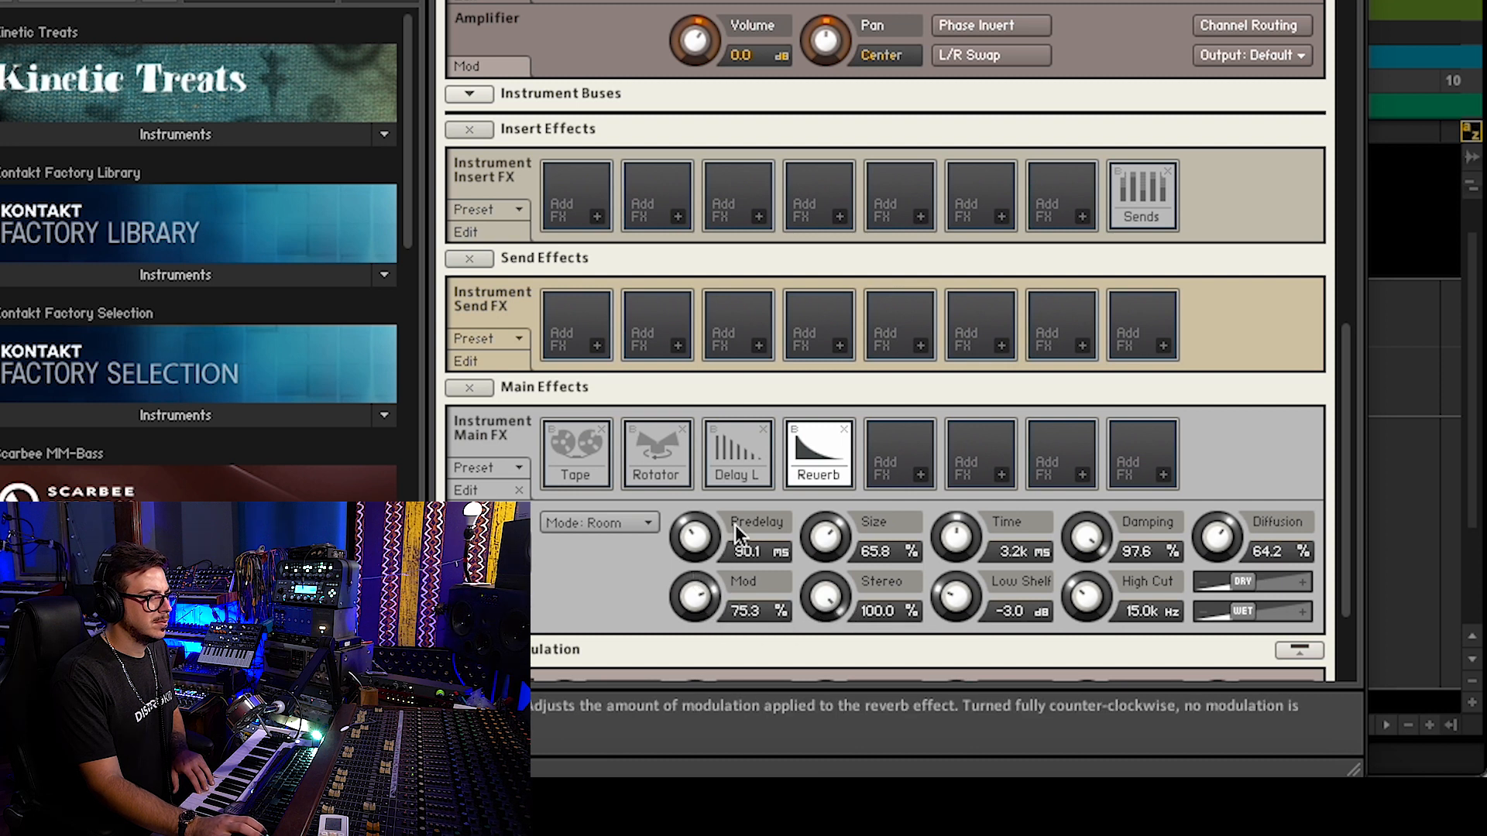
drag(1090, 546, 1154, 379)
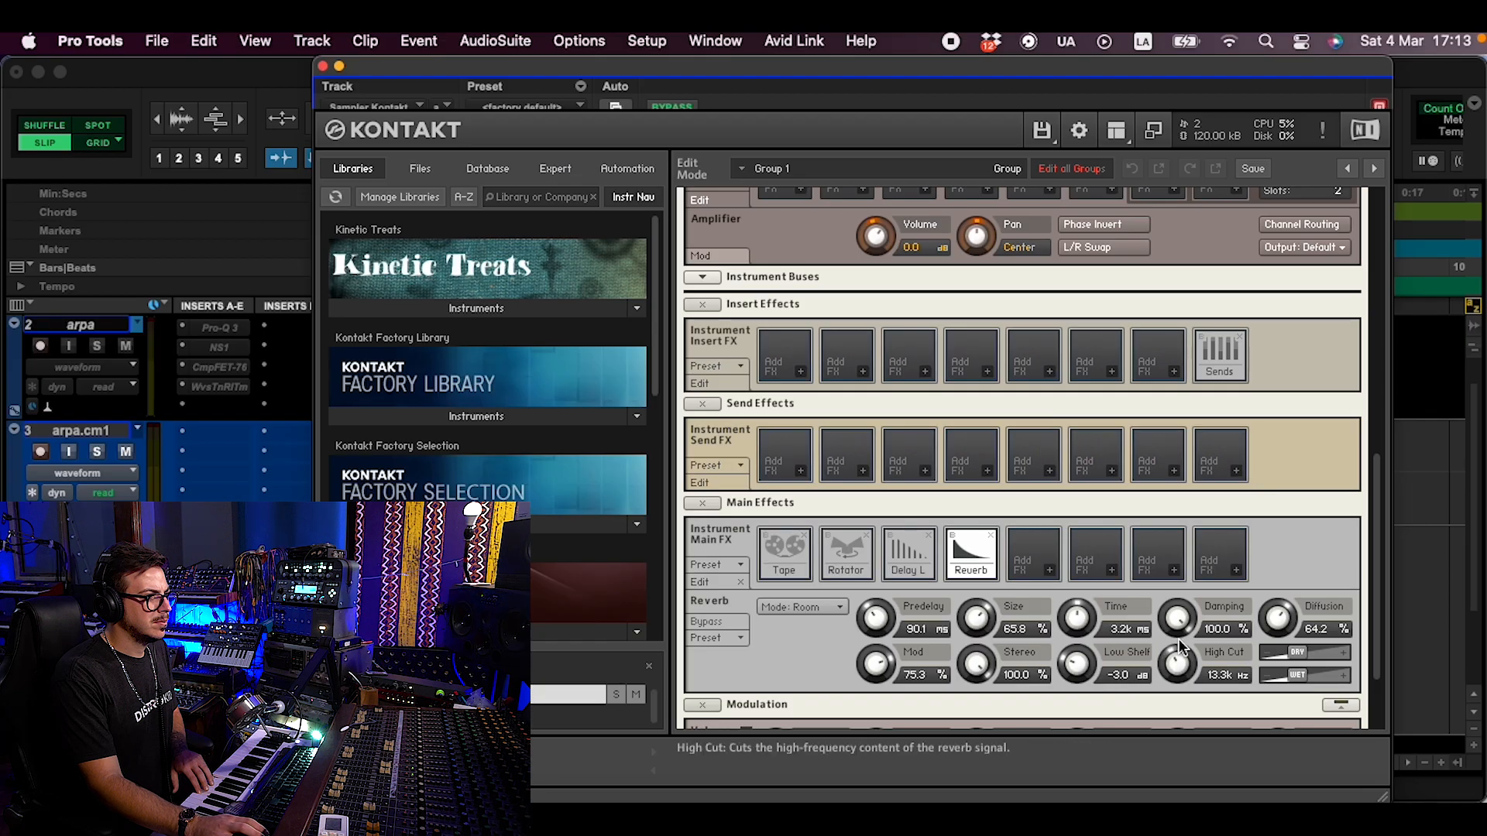
mouse_move(1194, 505)
mouse_down()
mouse_move(1195, 489)
mouse_move(1175, 515)
mouse_up()
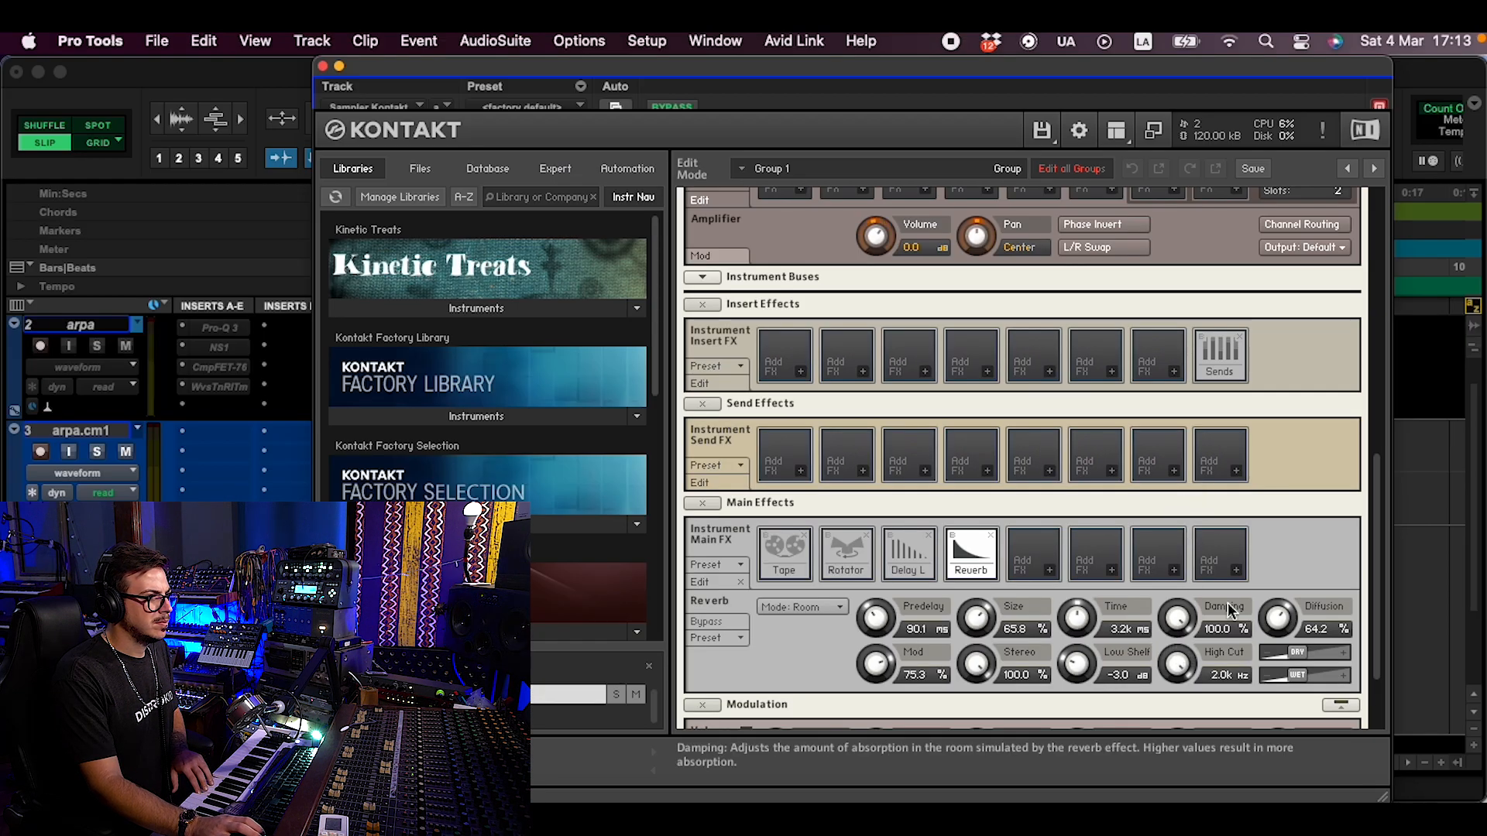
drag(1290, 675, 1287, 672)
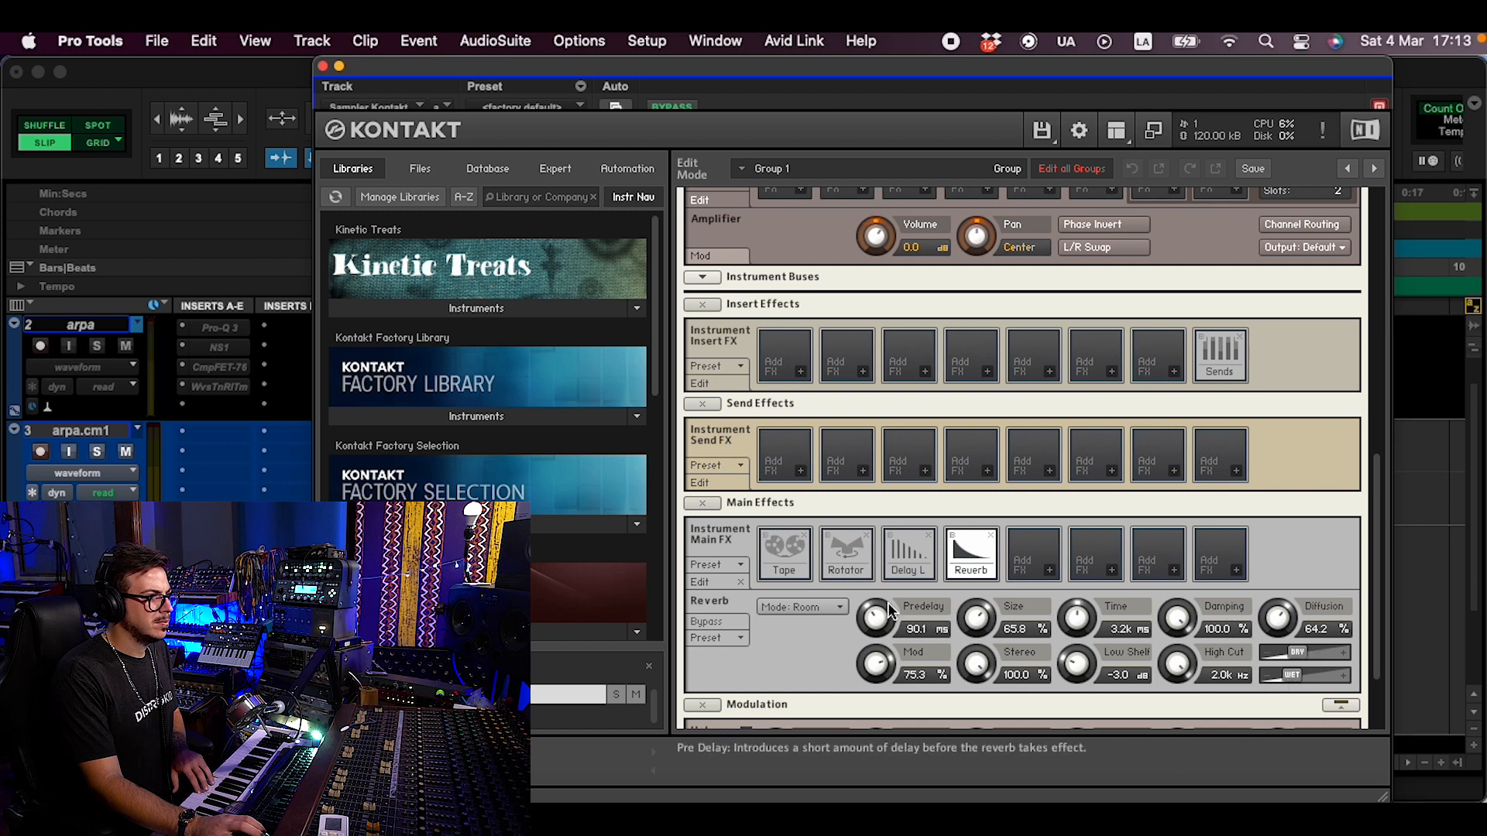